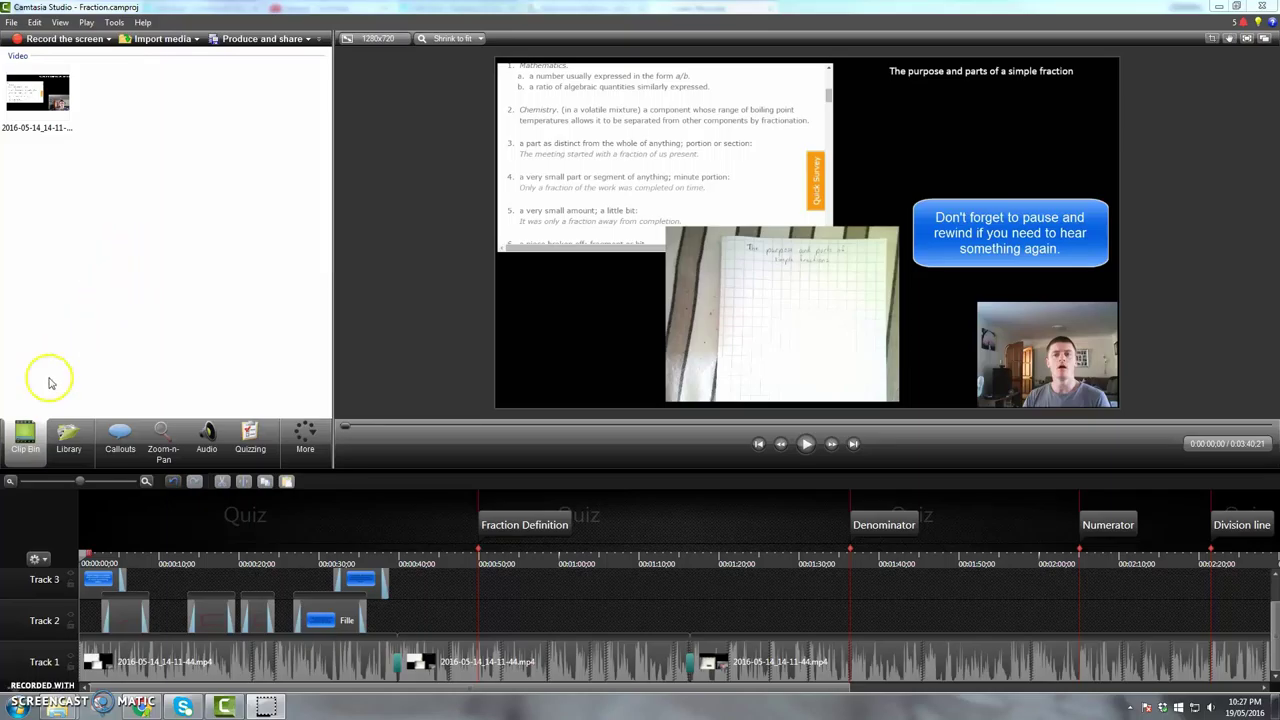
Show the full callout shape gallery in the Library's Callouts pane, from text shapes to Pixelate
click(66, 433)
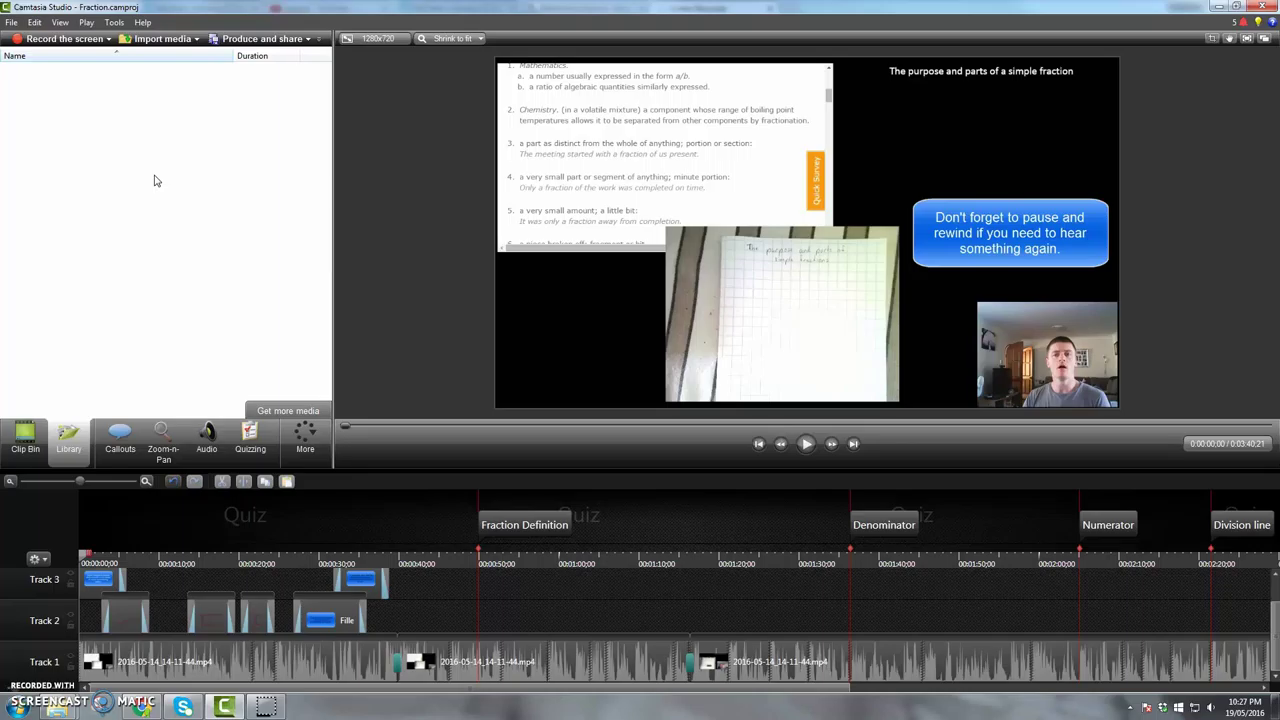
click(120, 433)
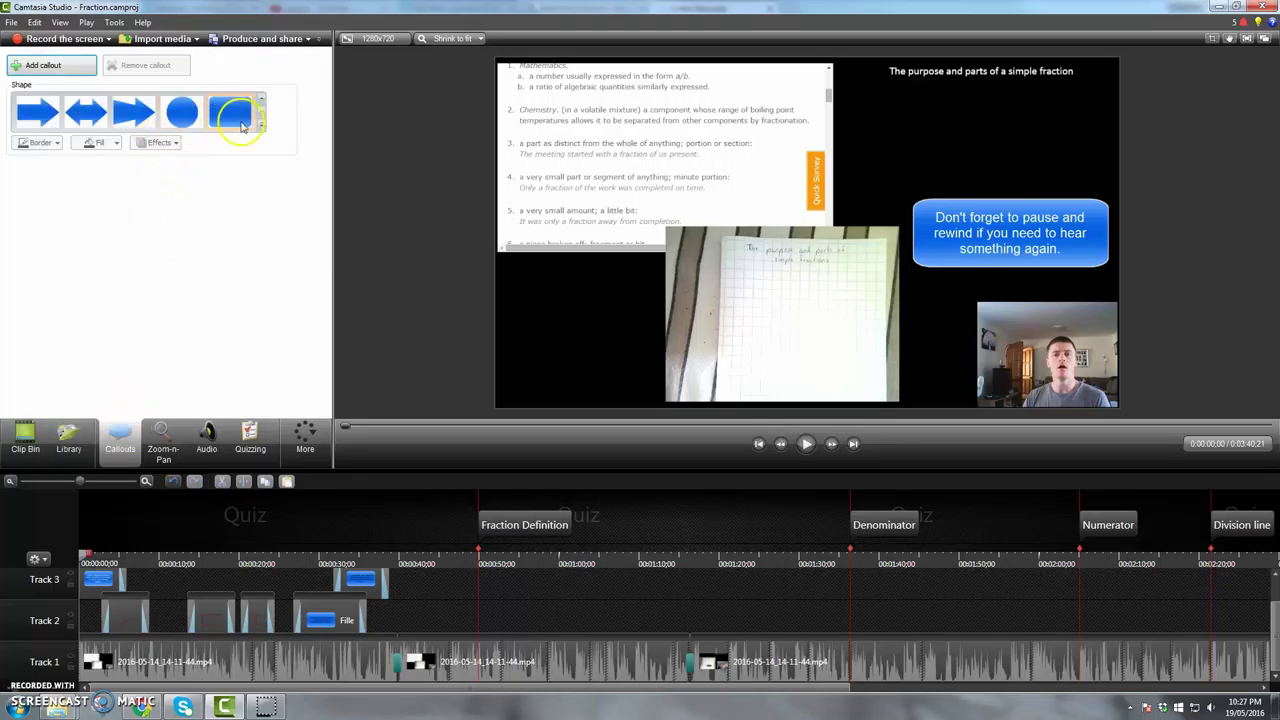
click(261, 124)
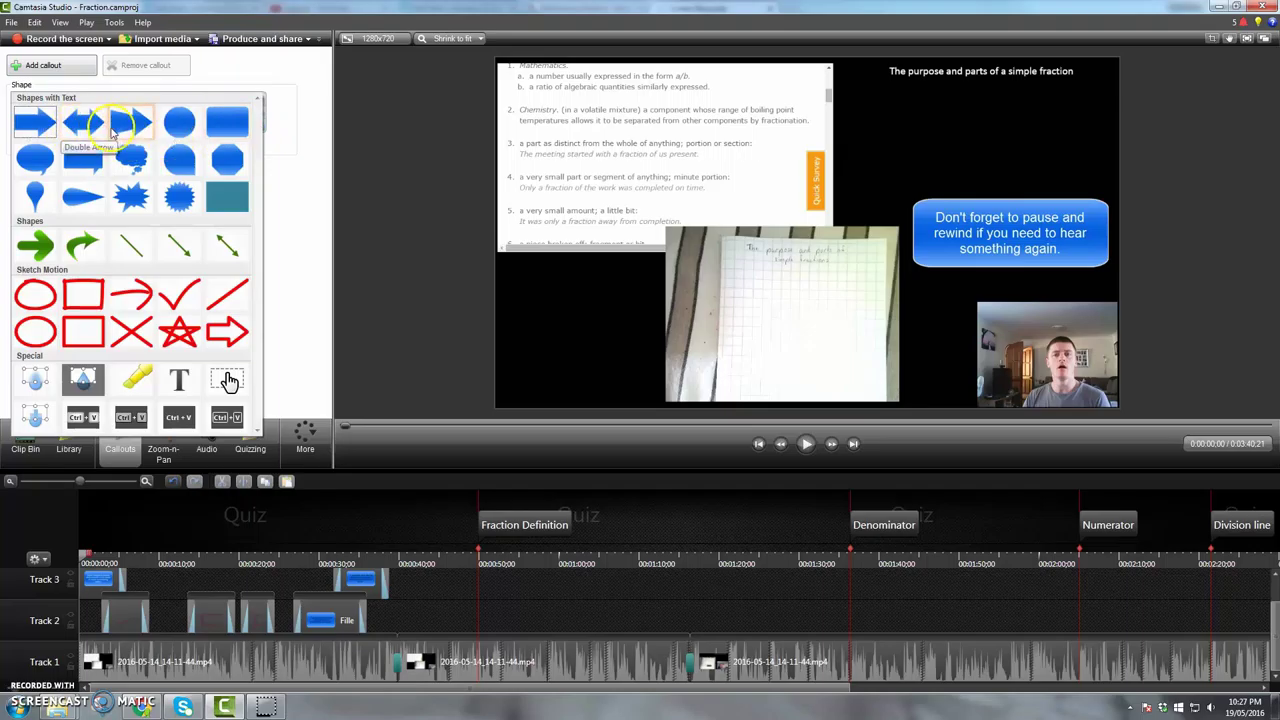
click(1030, 230)
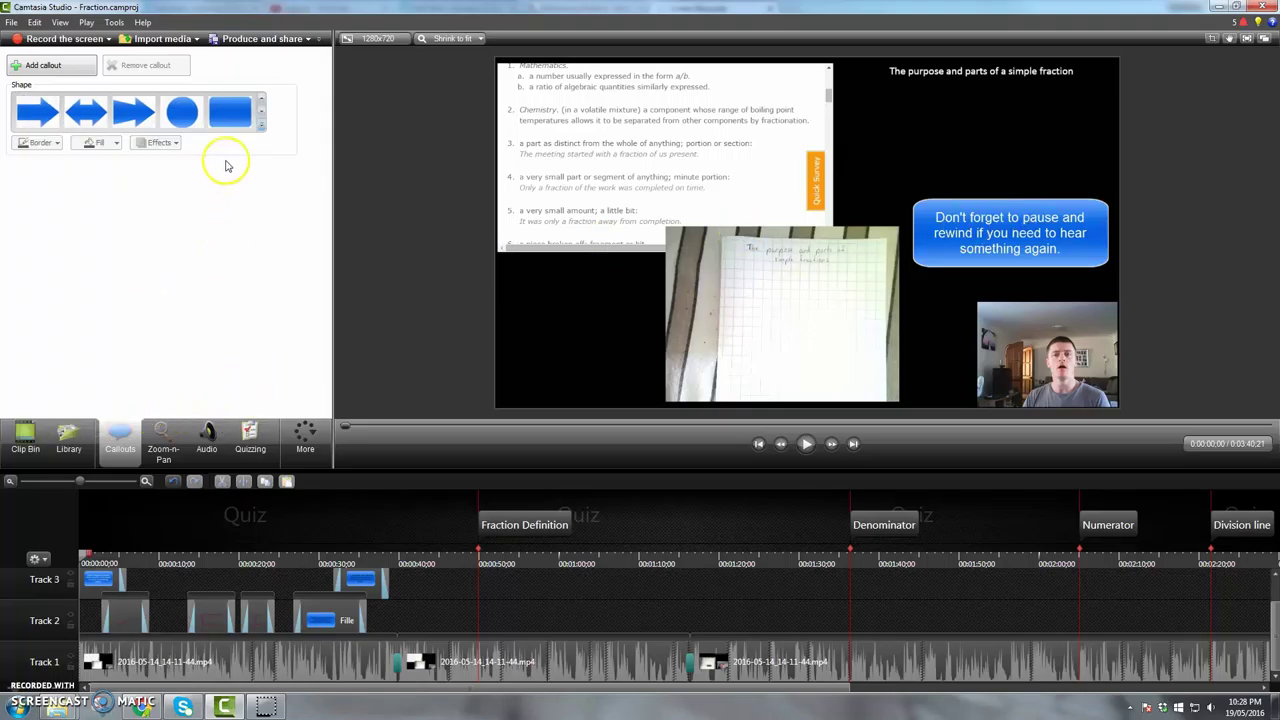
click(262, 124)
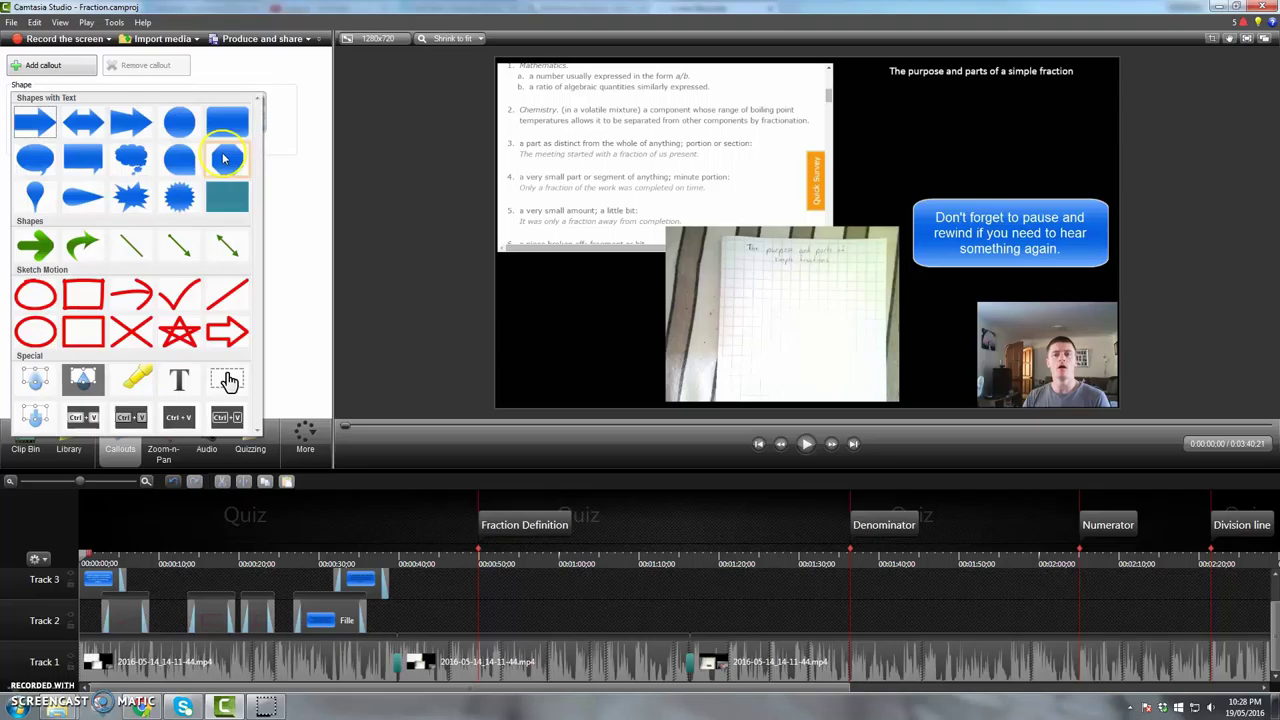
click(33, 419)
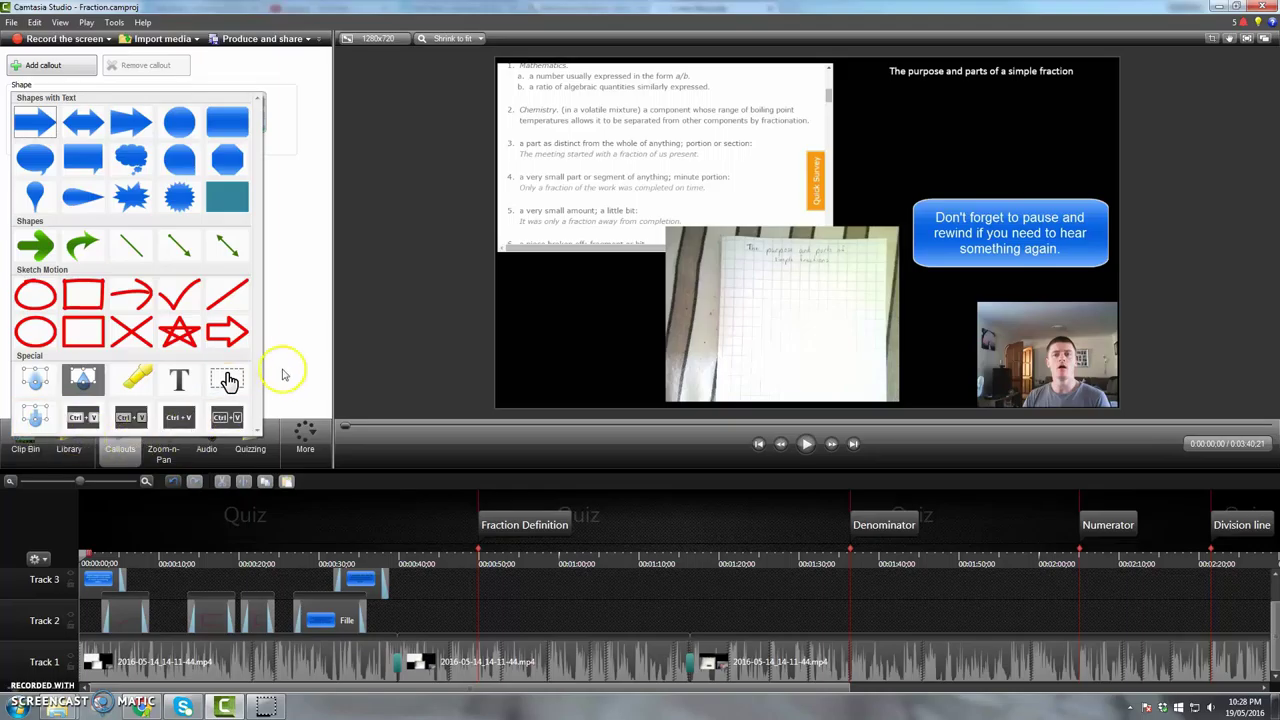
Look through the Zoom-n-Pan, Audio and Quizzing settings, then bring up Visual Properties from More
click(163, 443)
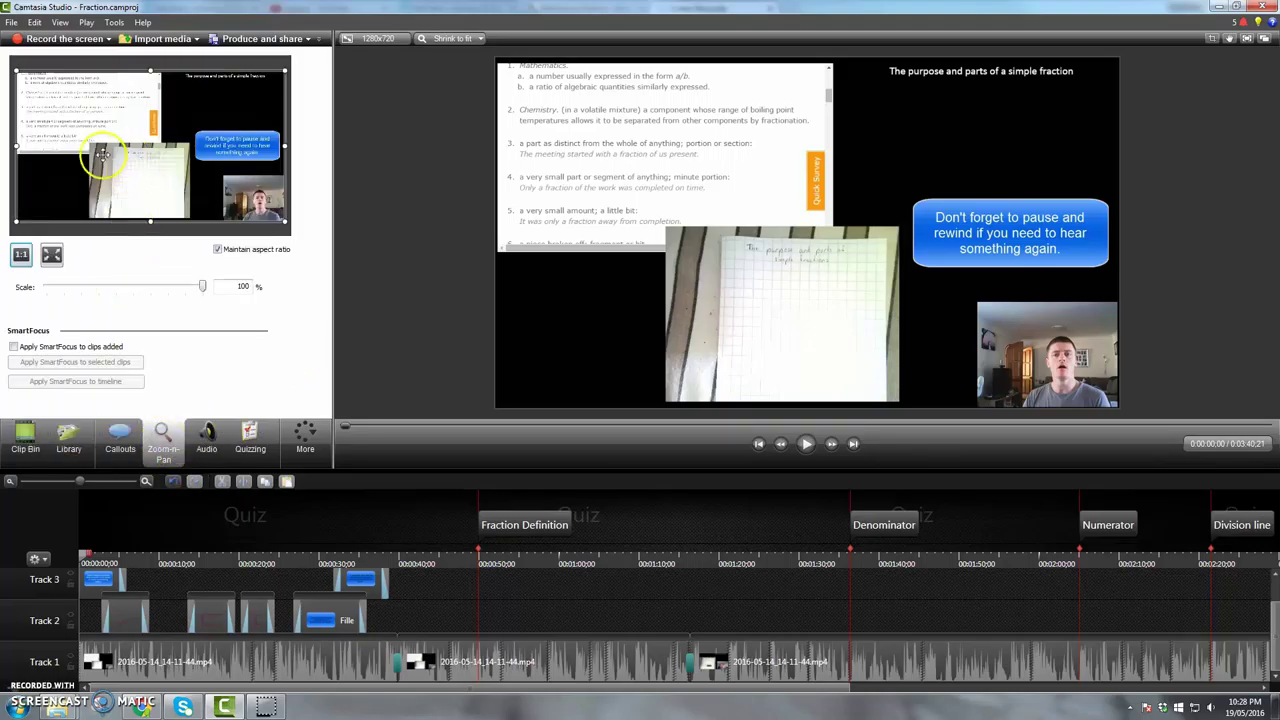
click(206, 438)
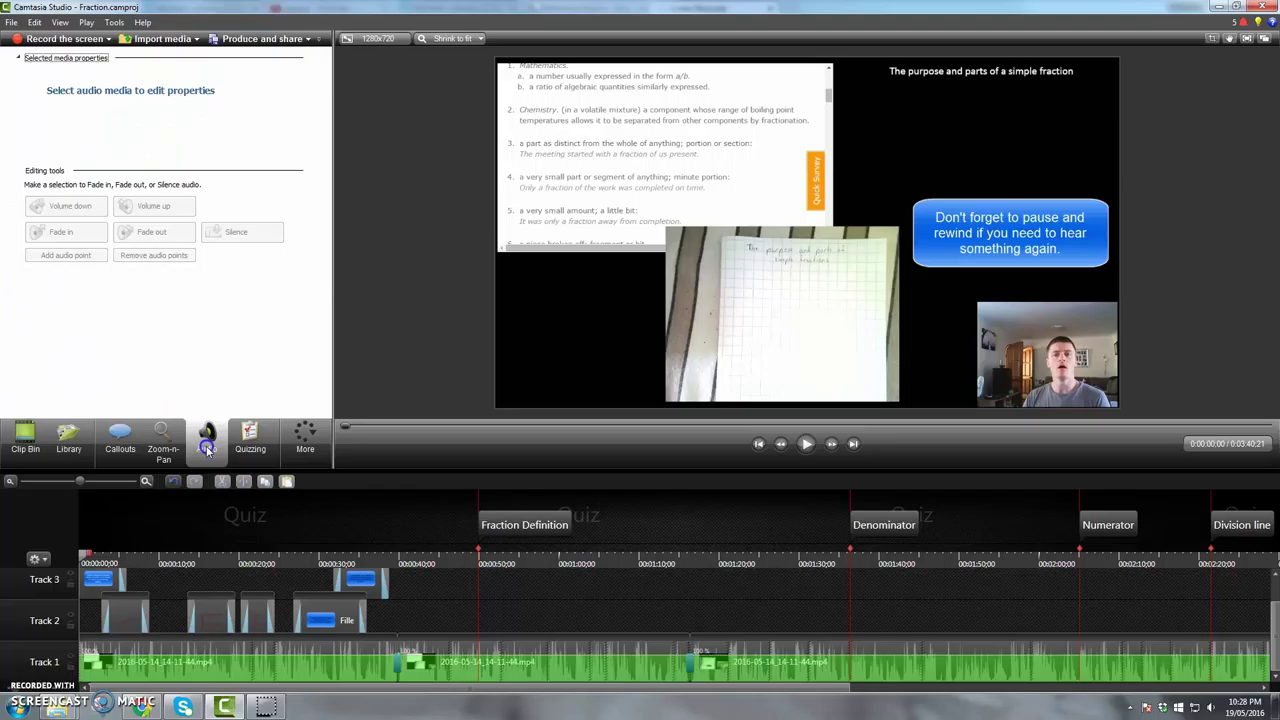
click(257, 440)
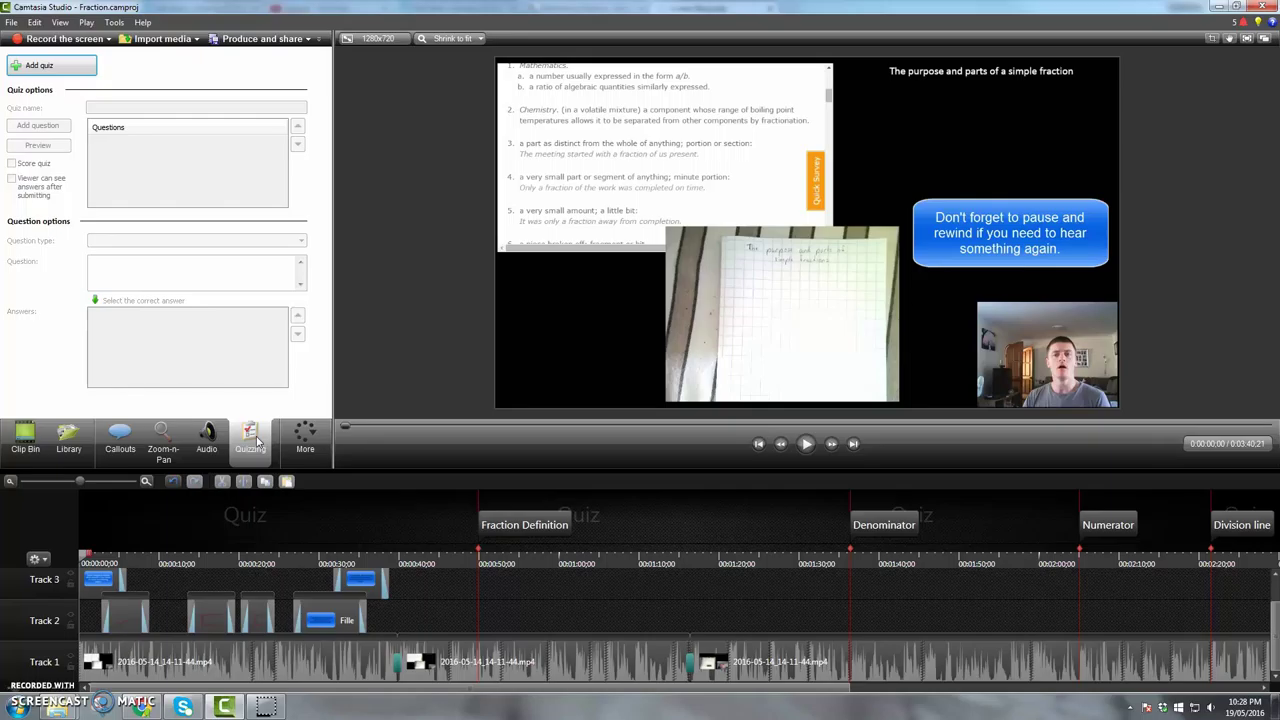
click(303, 437)
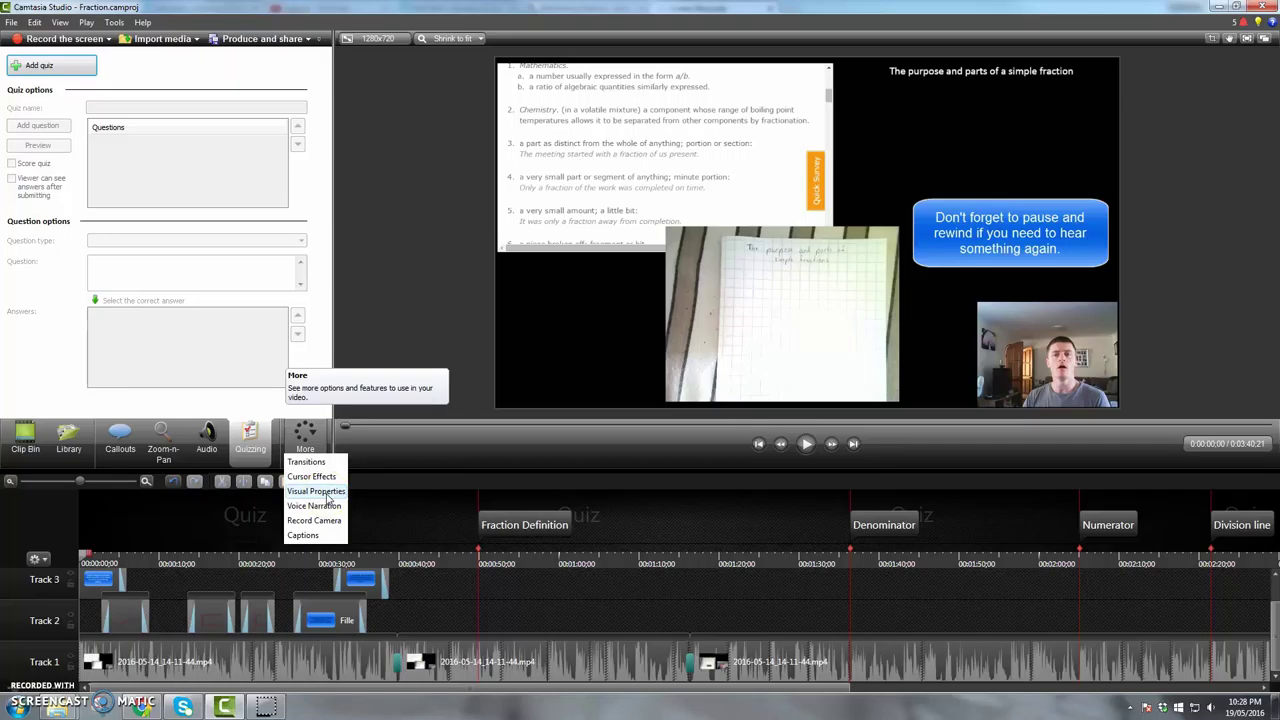
click(316, 491)
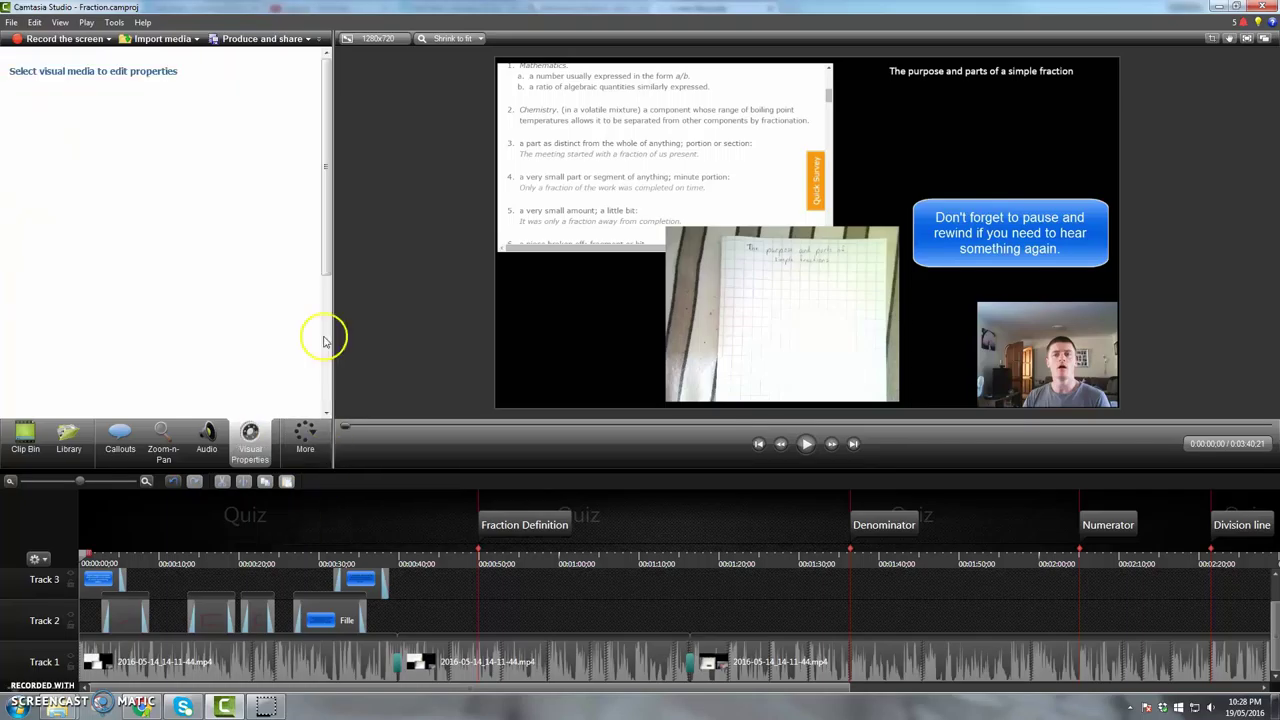
Remove white from the first Track 1 clip with a raised tolerance, then reset the colour removal
click(171, 656)
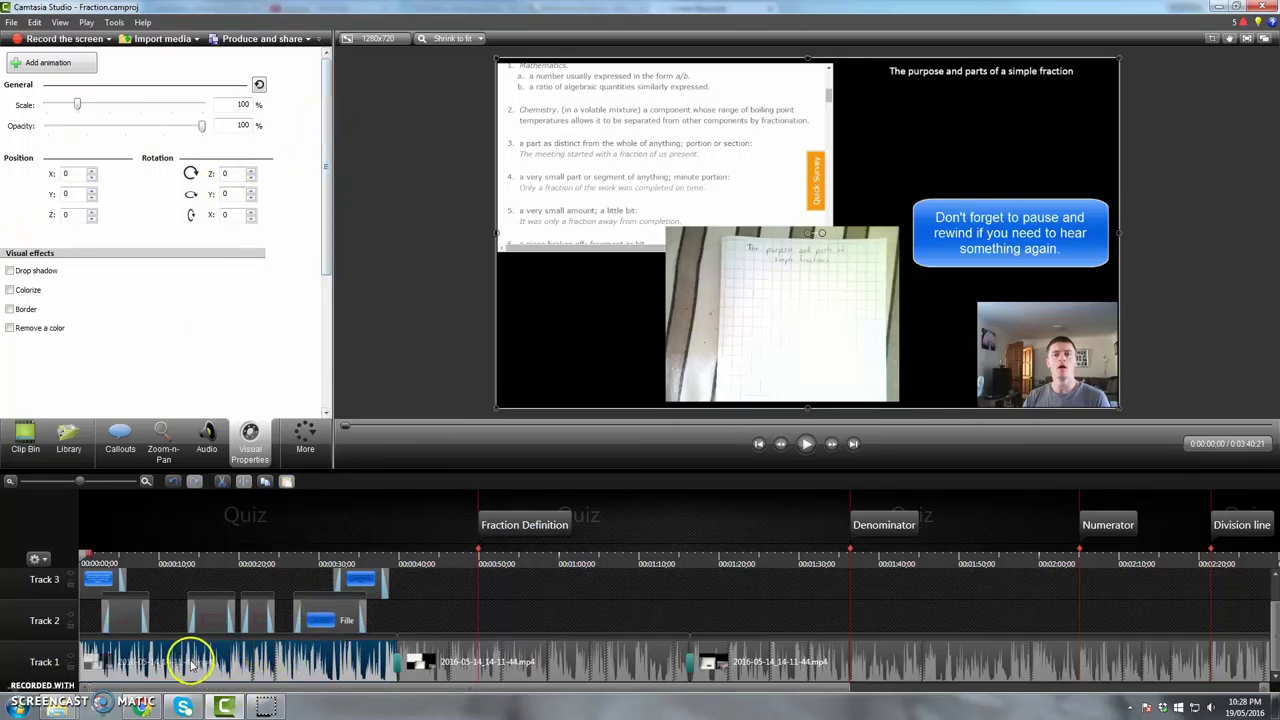
drag(327, 195, 325, 266)
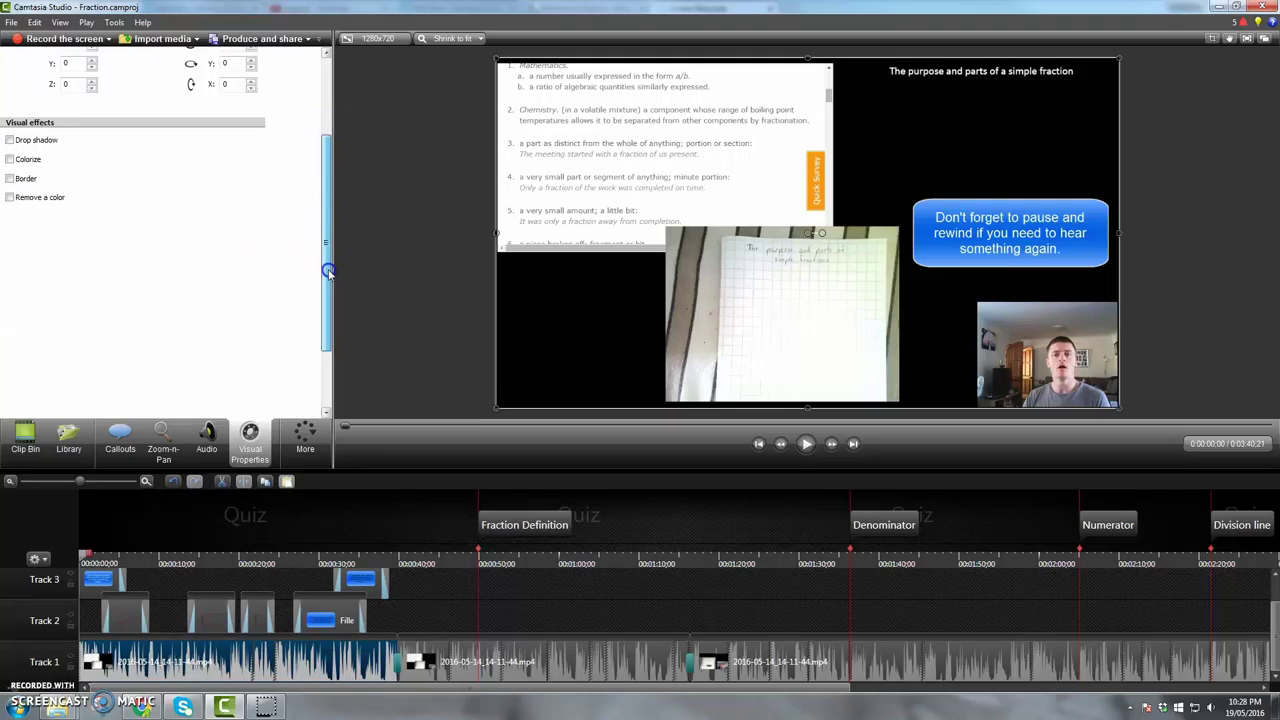
click(10, 196)
click(82, 214)
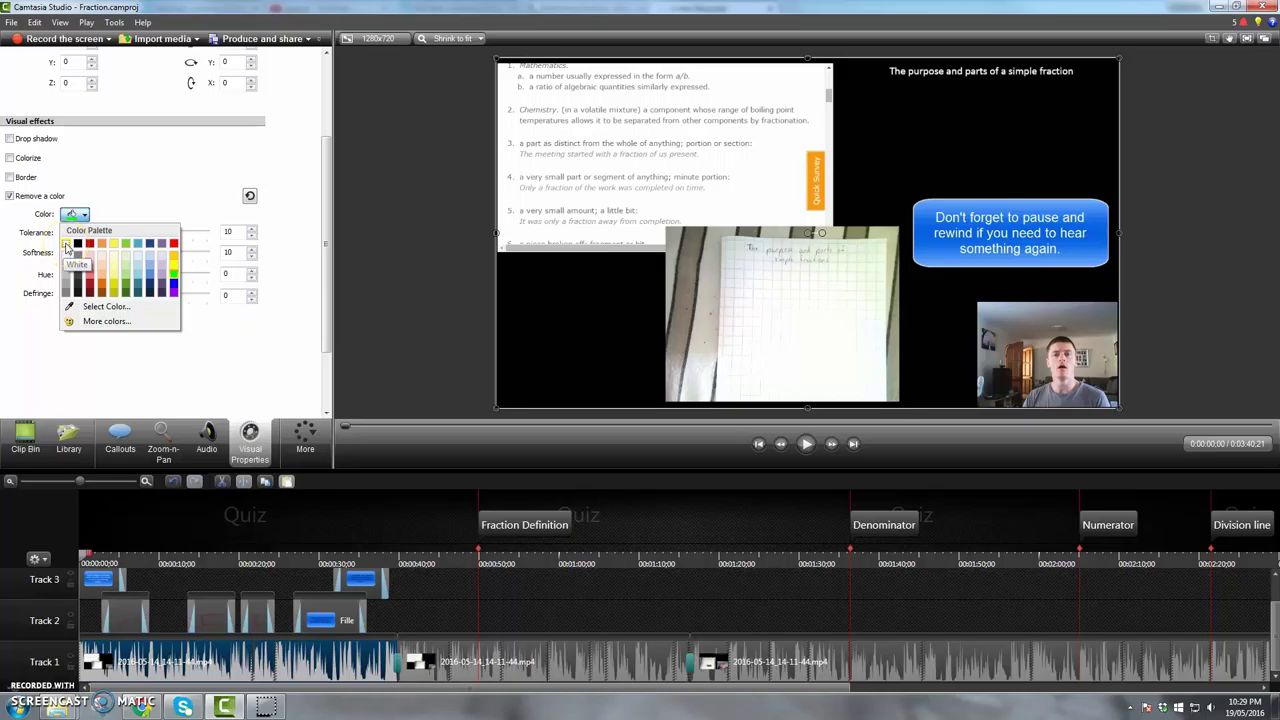
click(66, 245)
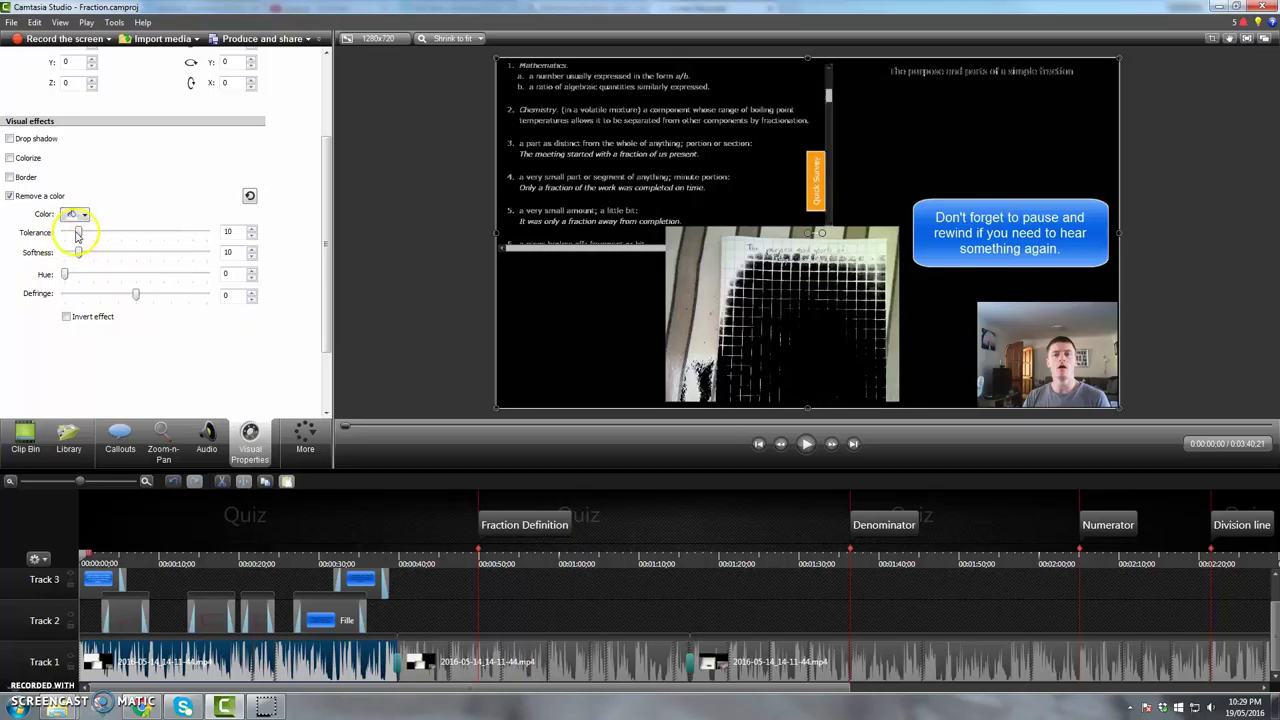
mouse_move(78, 236)
mouse_down()
mouse_move(128, 234)
mouse_move(82, 234)
mouse_up()
click(249, 196)
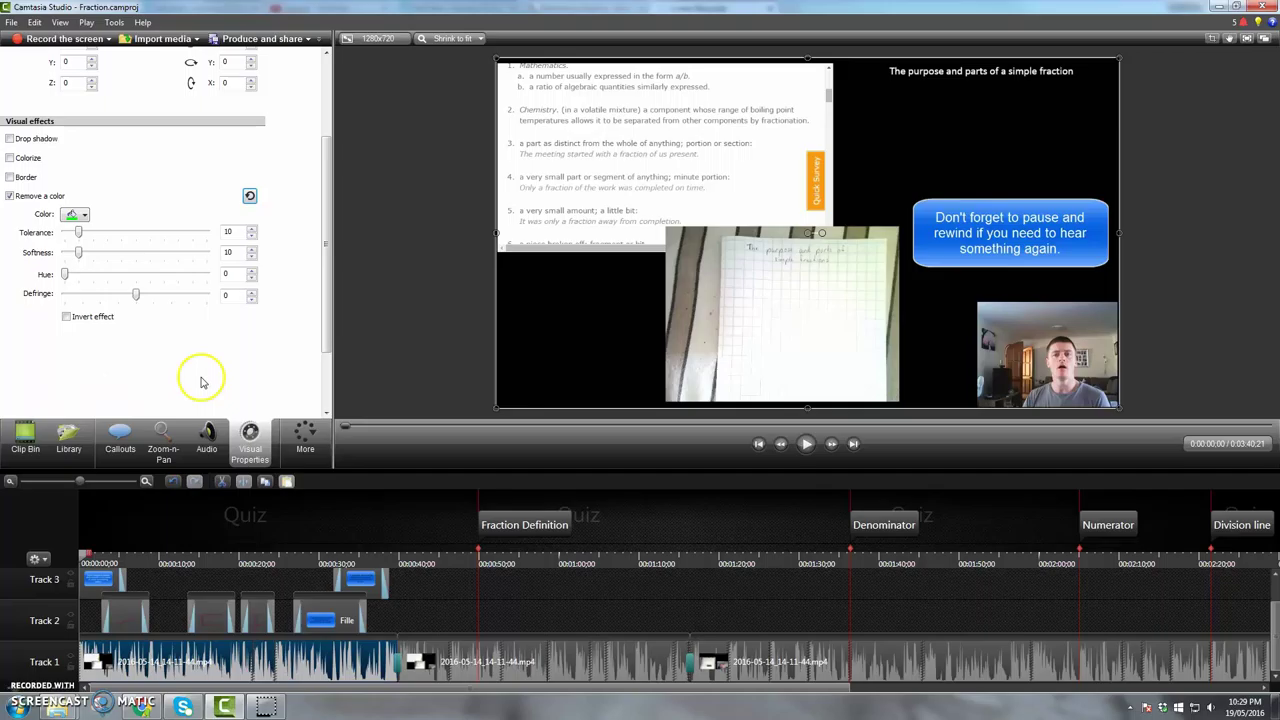
click(303, 433)
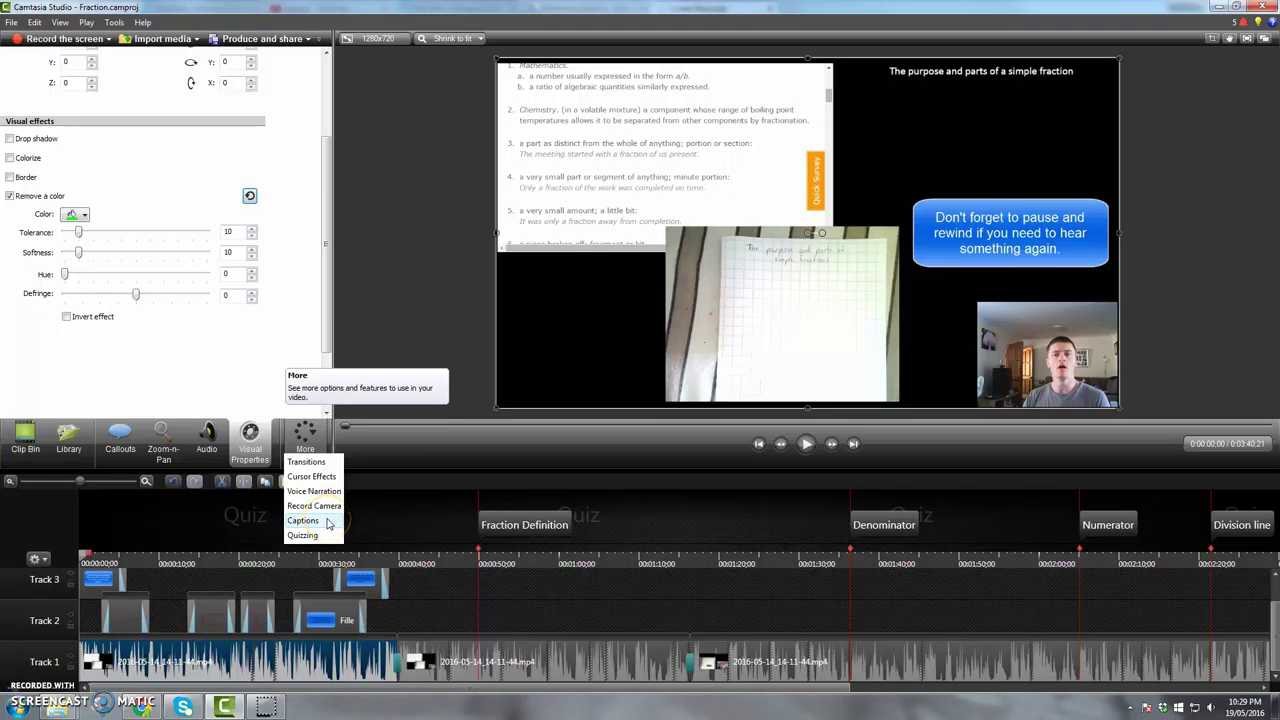
Preview the opening from about 0:02 to 0:05, then park the playhead at 0:16
click(433, 311)
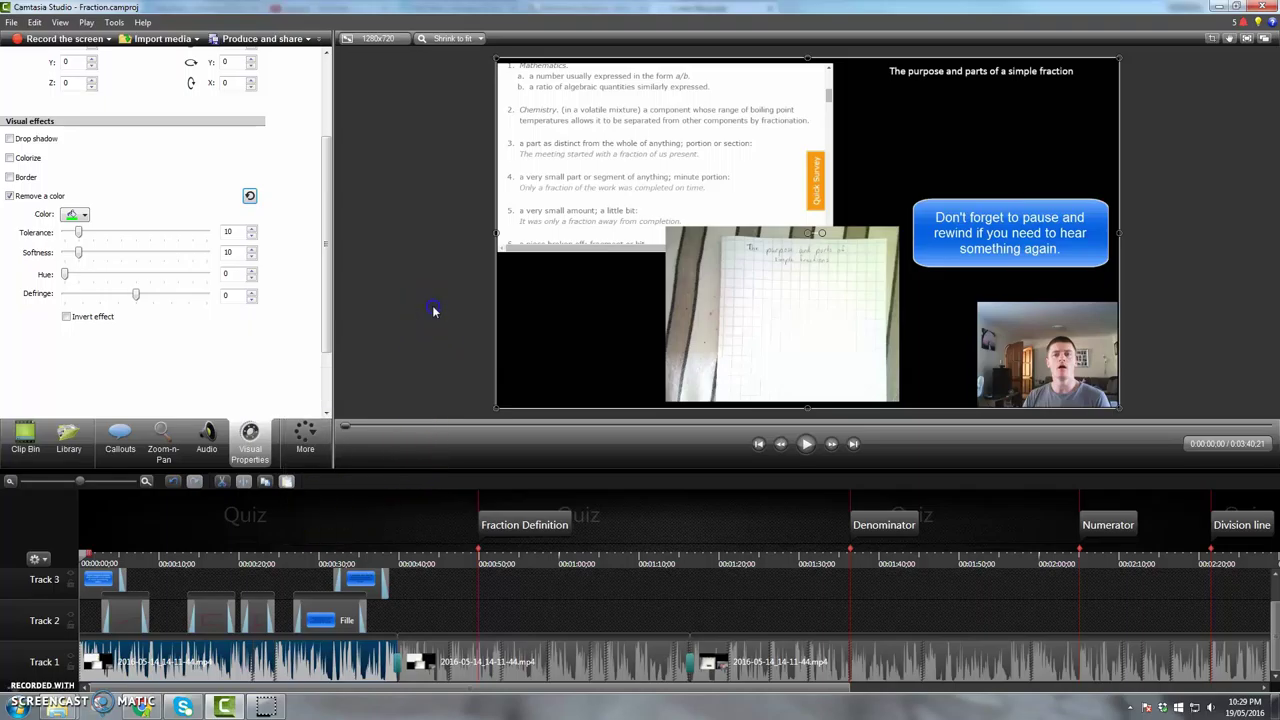
click(104, 558)
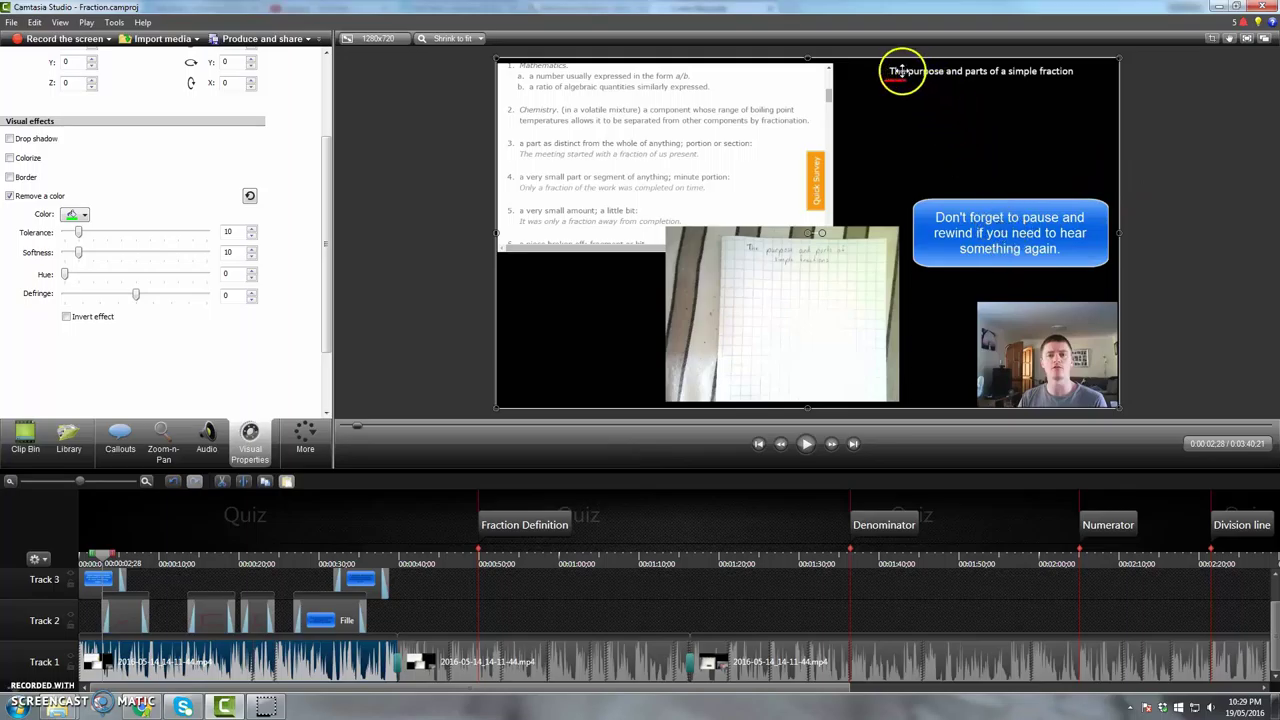
click(806, 443)
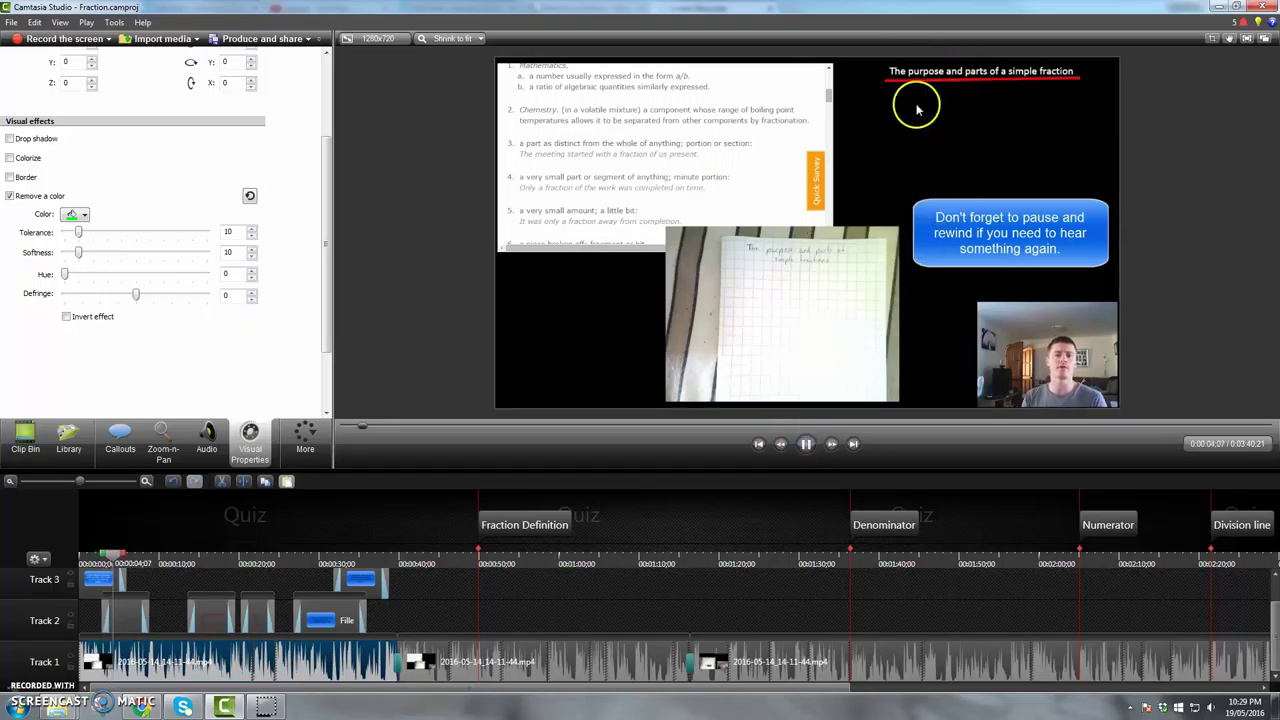
click(806, 443)
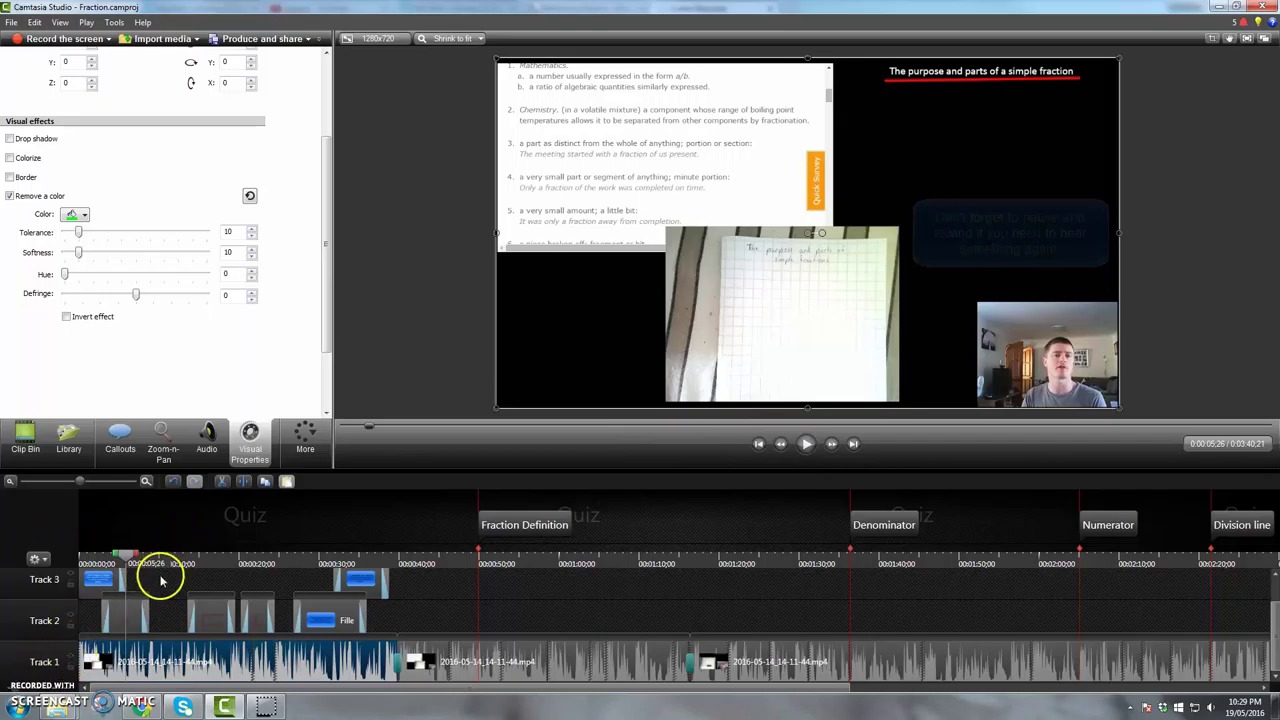
click(215, 559)
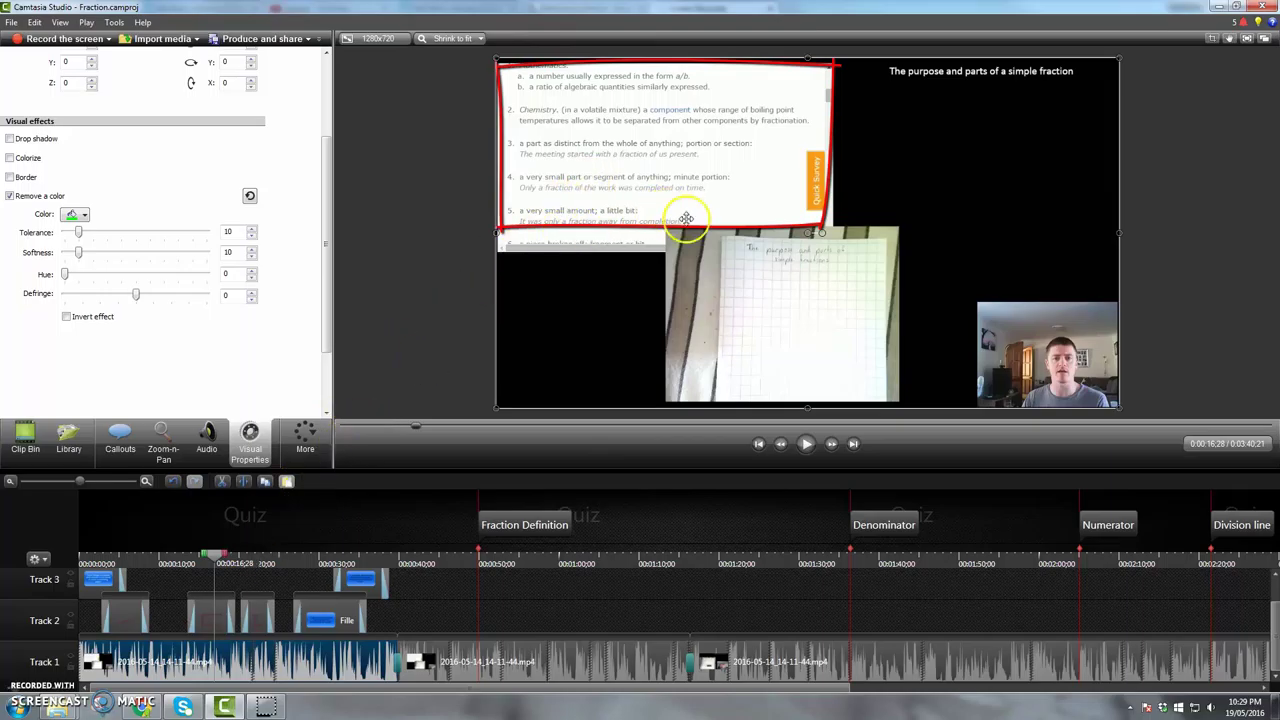
Shrink the red-outlined Track 2 definition clip and place a new blue arrow callout over the webcam
click(765, 228)
mouse_move(838, 230)
mouse_down()
mouse_move(594, 146)
mouse_move(832, 236)
mouse_up()
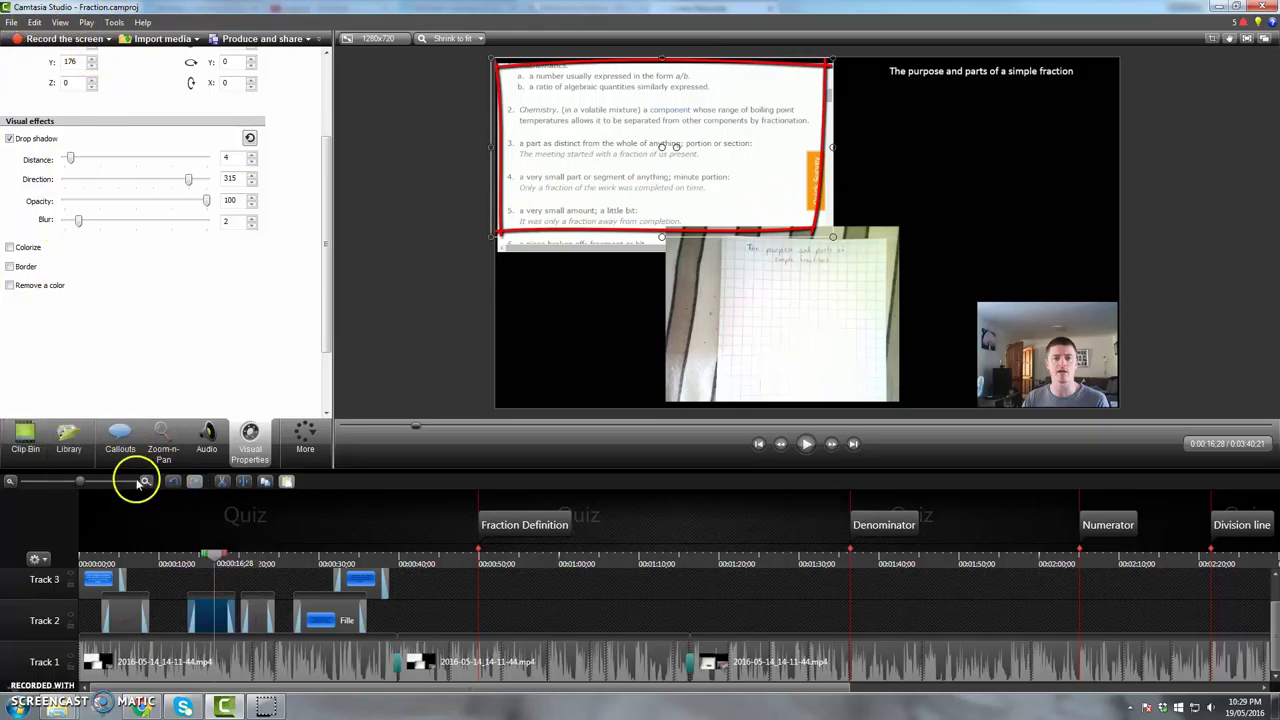
click(120, 440)
click(43, 65)
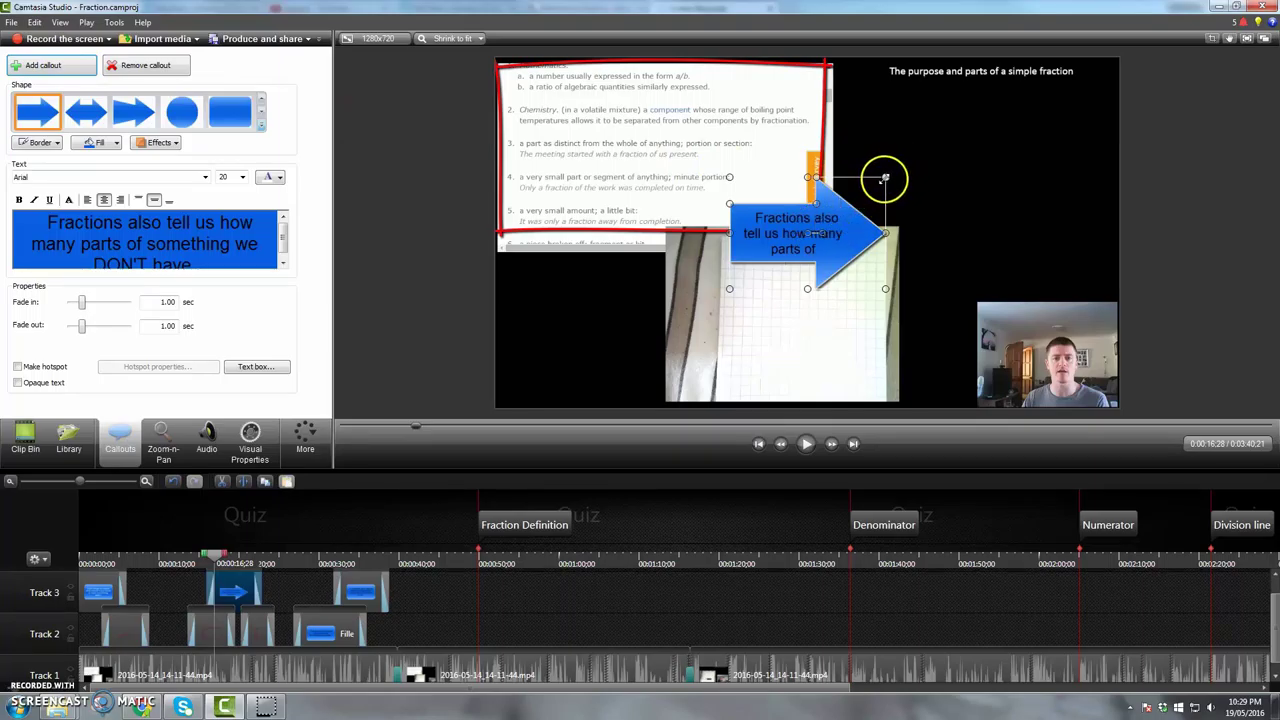
drag(822, 230, 1000, 237)
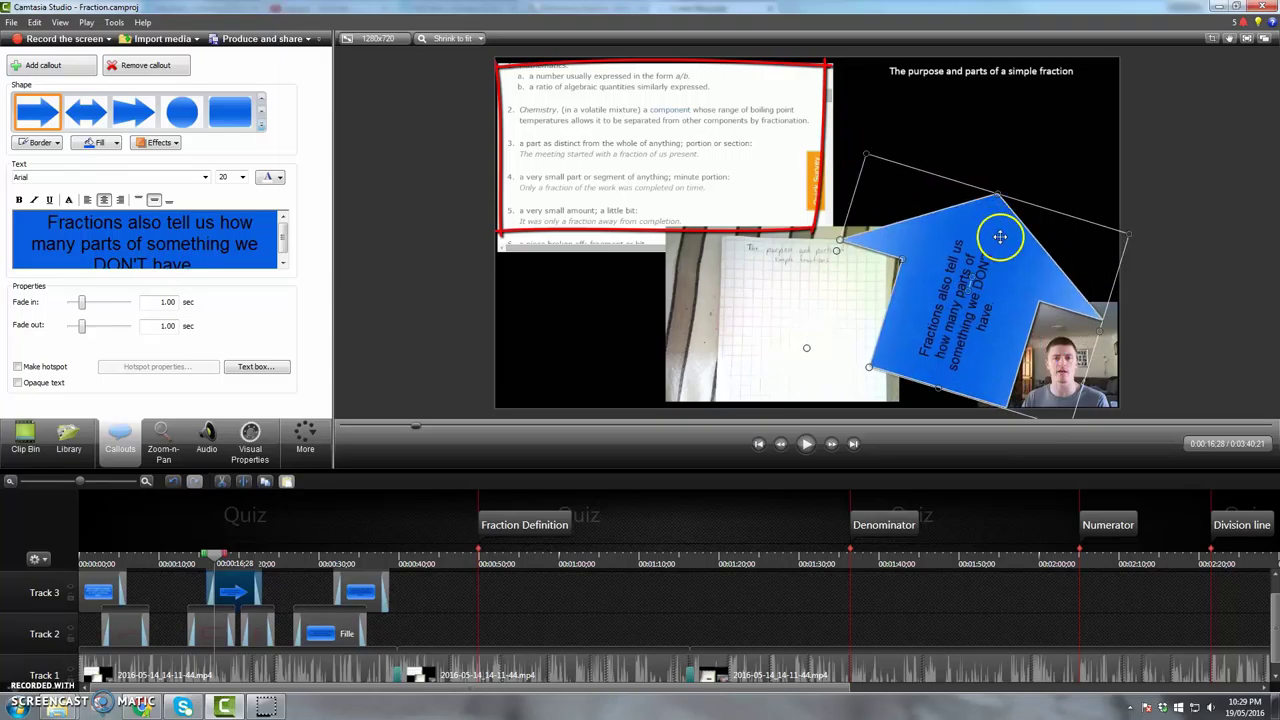
Delete the arrow callout and lengthen the 'Fractions also tell us…' callout on Track 3
key(Delete)
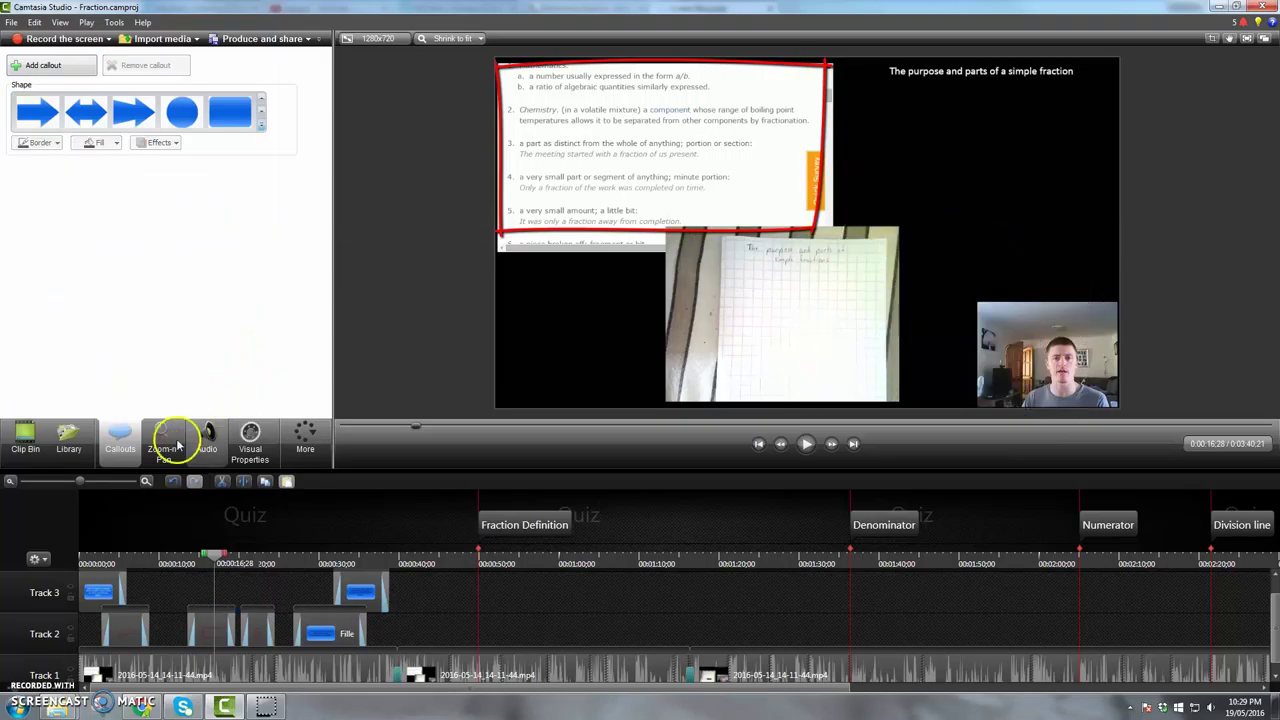
drag(314, 566, 352, 560)
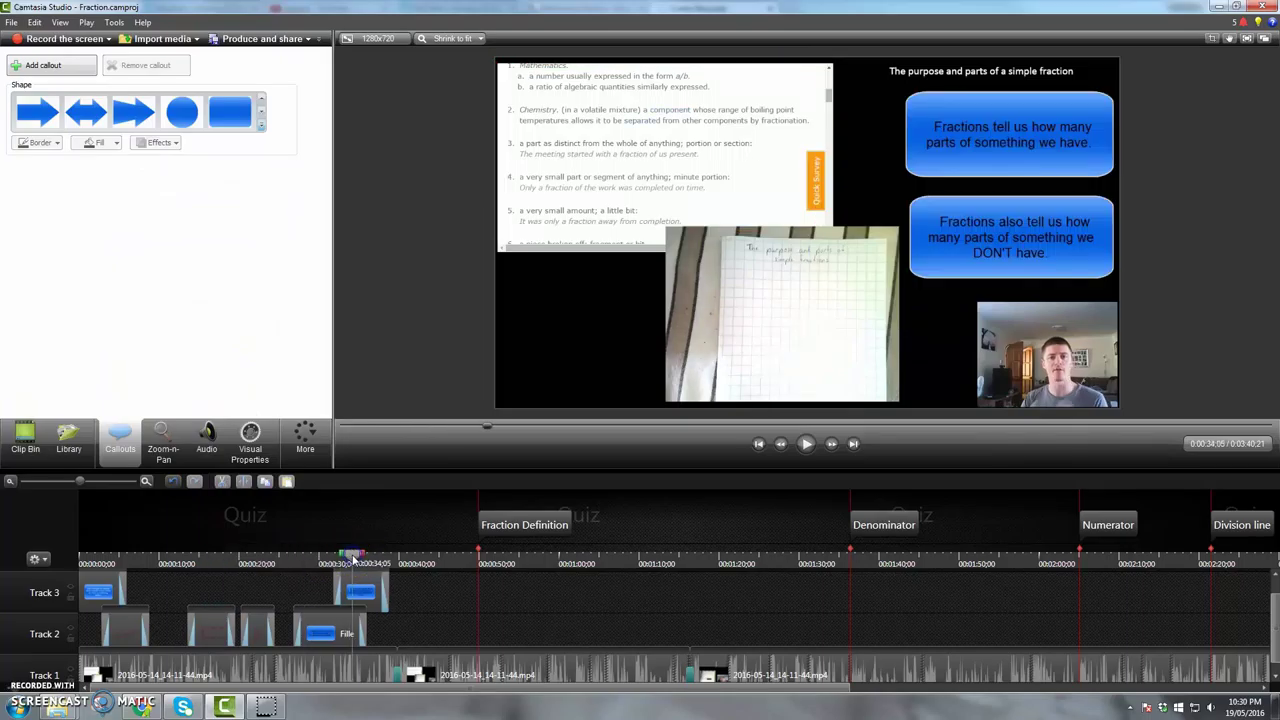
click(388, 586)
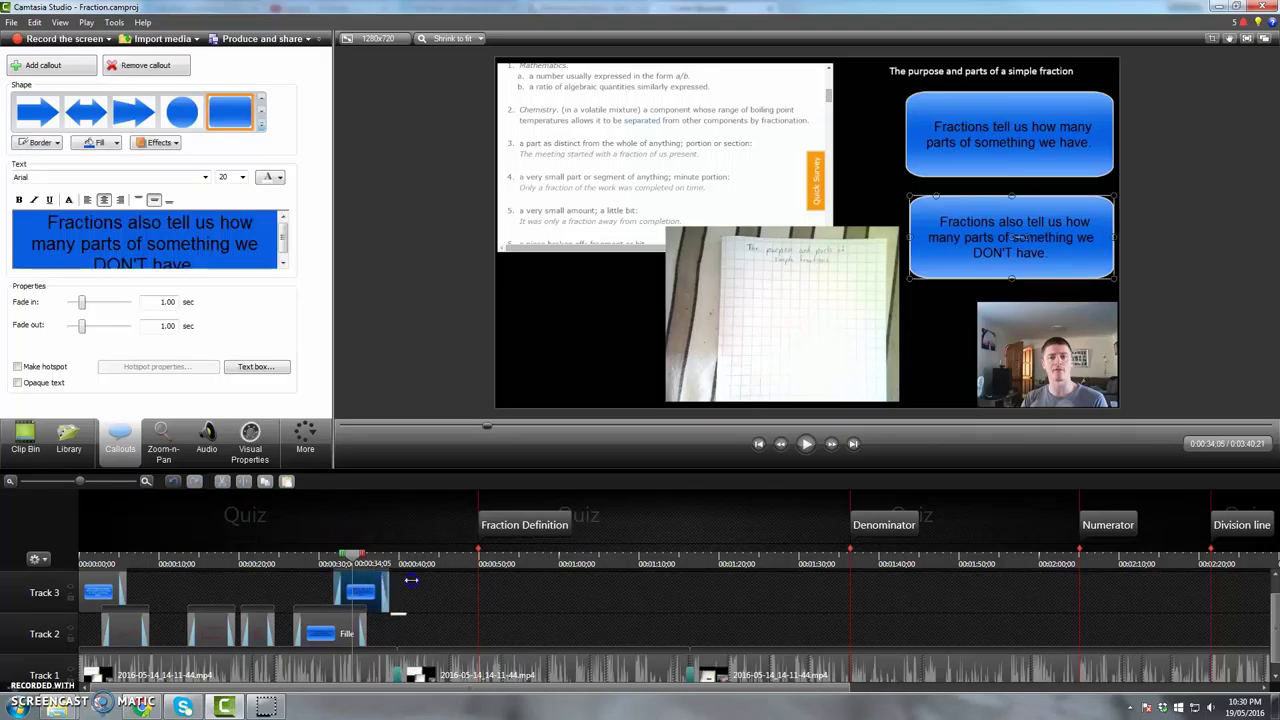
drag(390, 588, 436, 588)
click(474, 580)
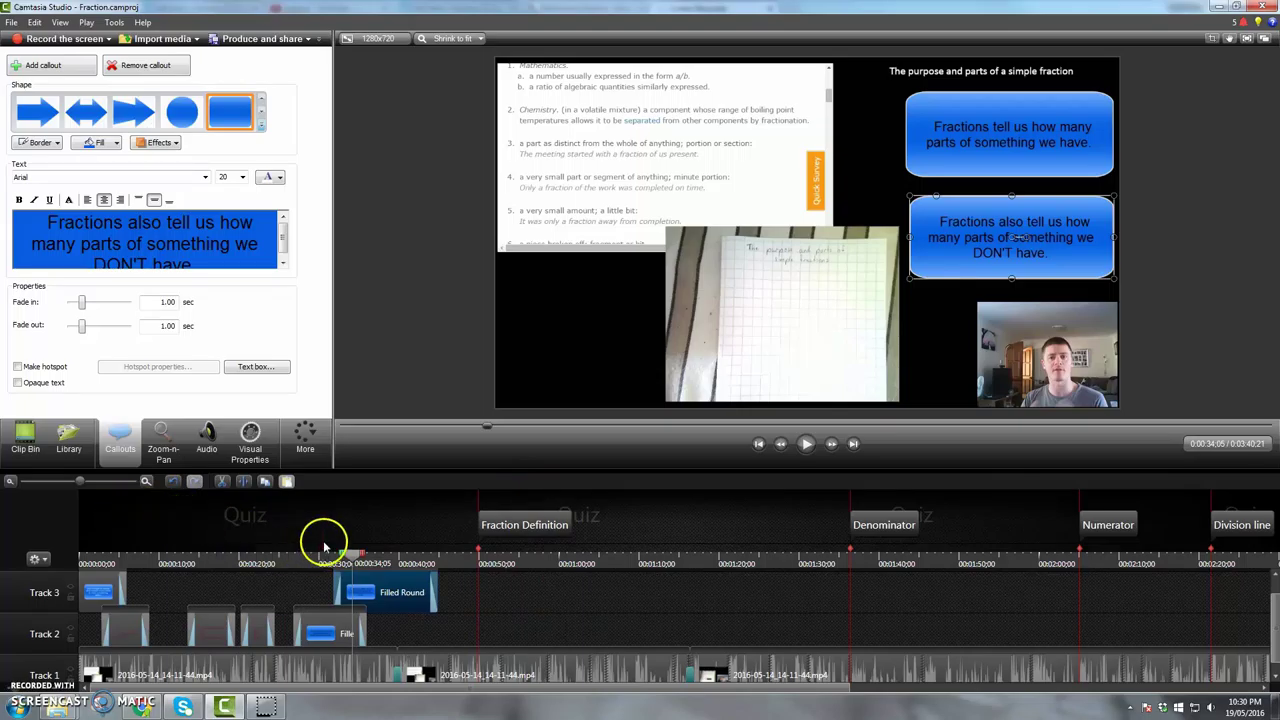
drag(324, 547, 335, 540)
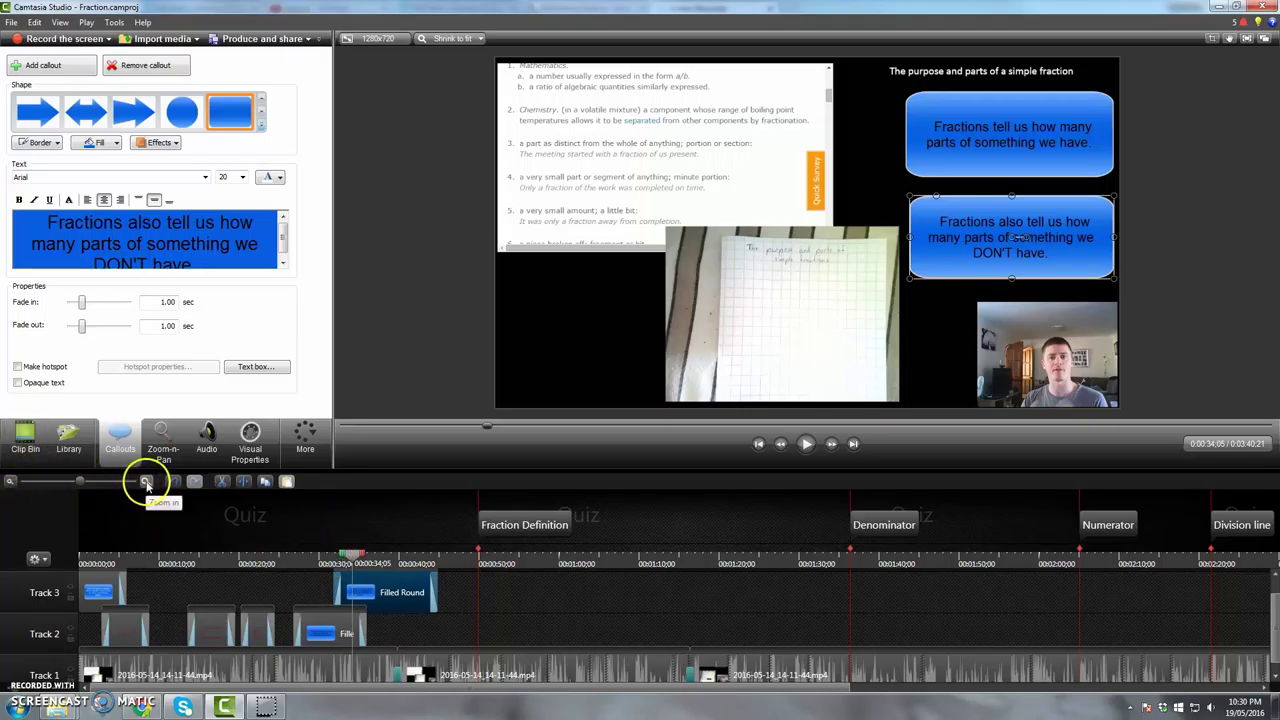
Zoom and scroll the timeline to show the callout clips from about 0:34 to 1:08
drag(76, 484, 12, 485)
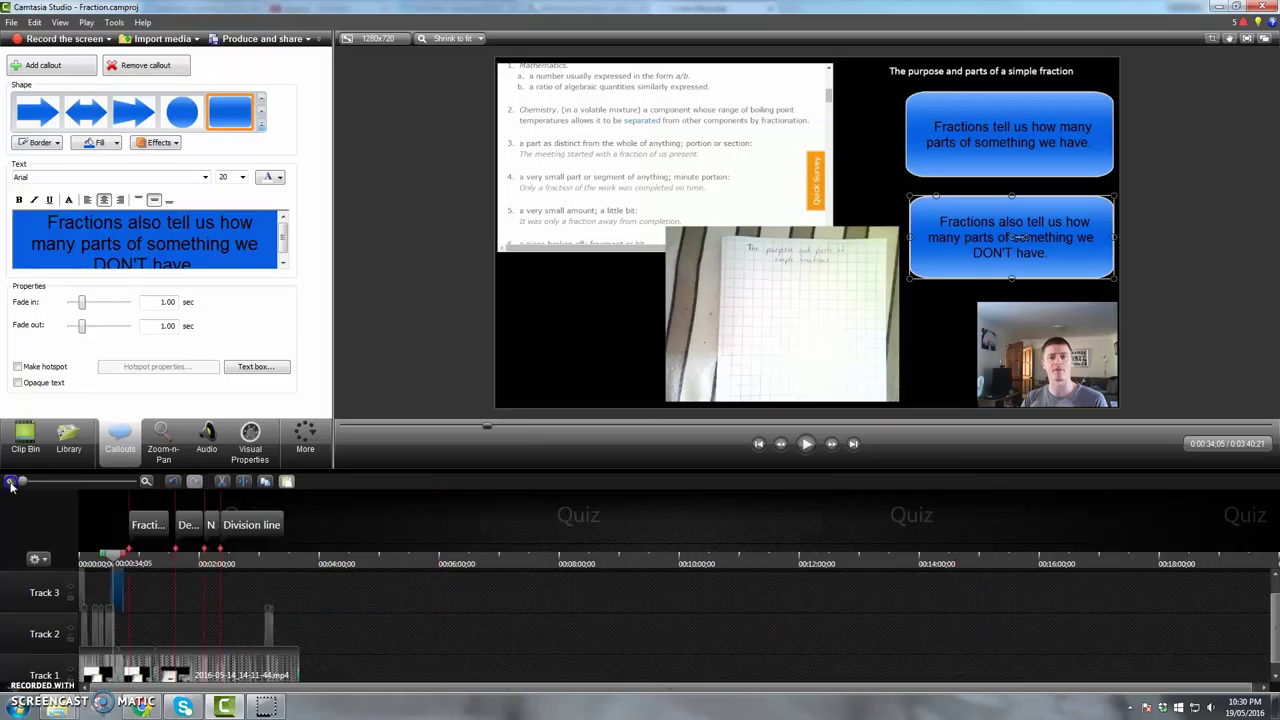
click(135, 485)
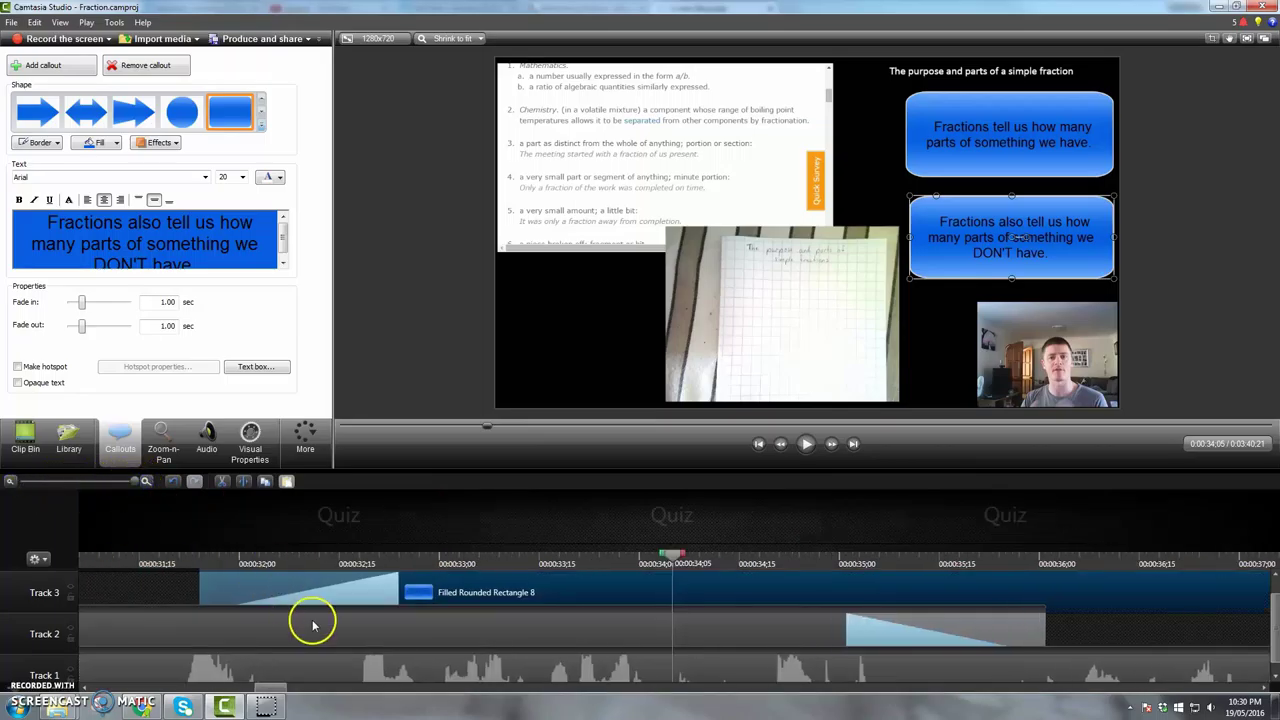
scroll(314, 540, down, 1)
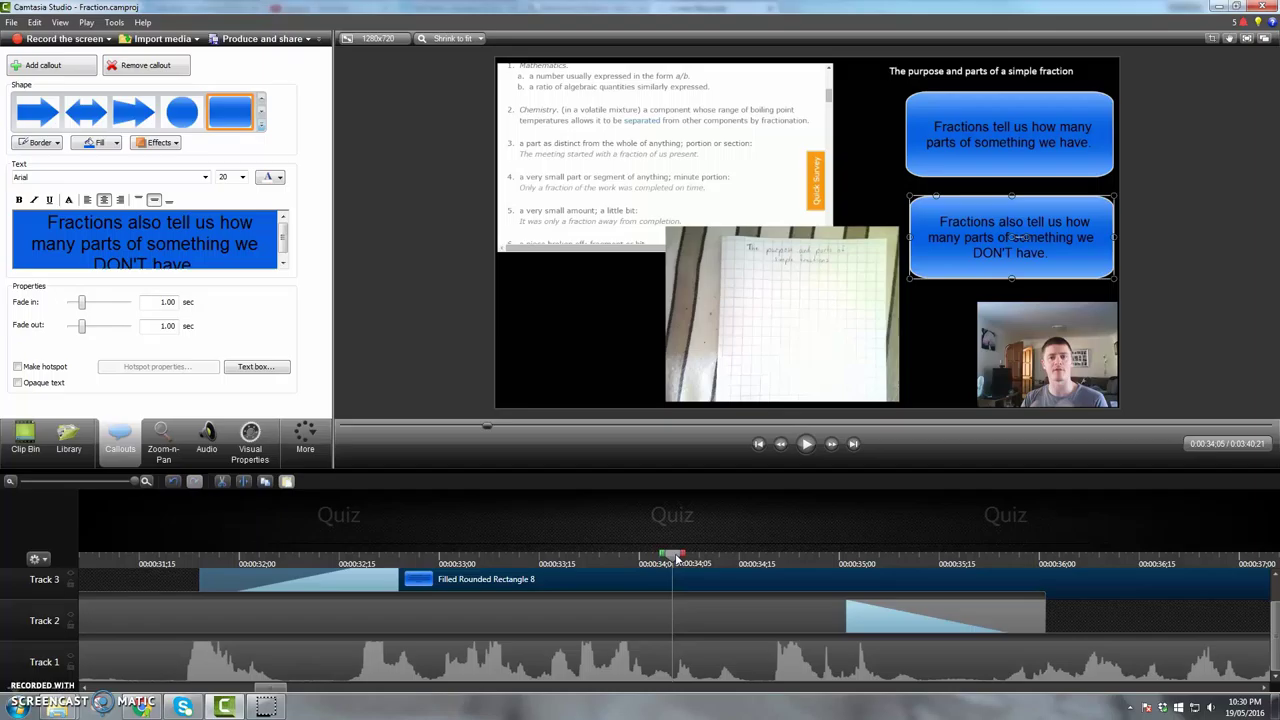
click(9, 482)
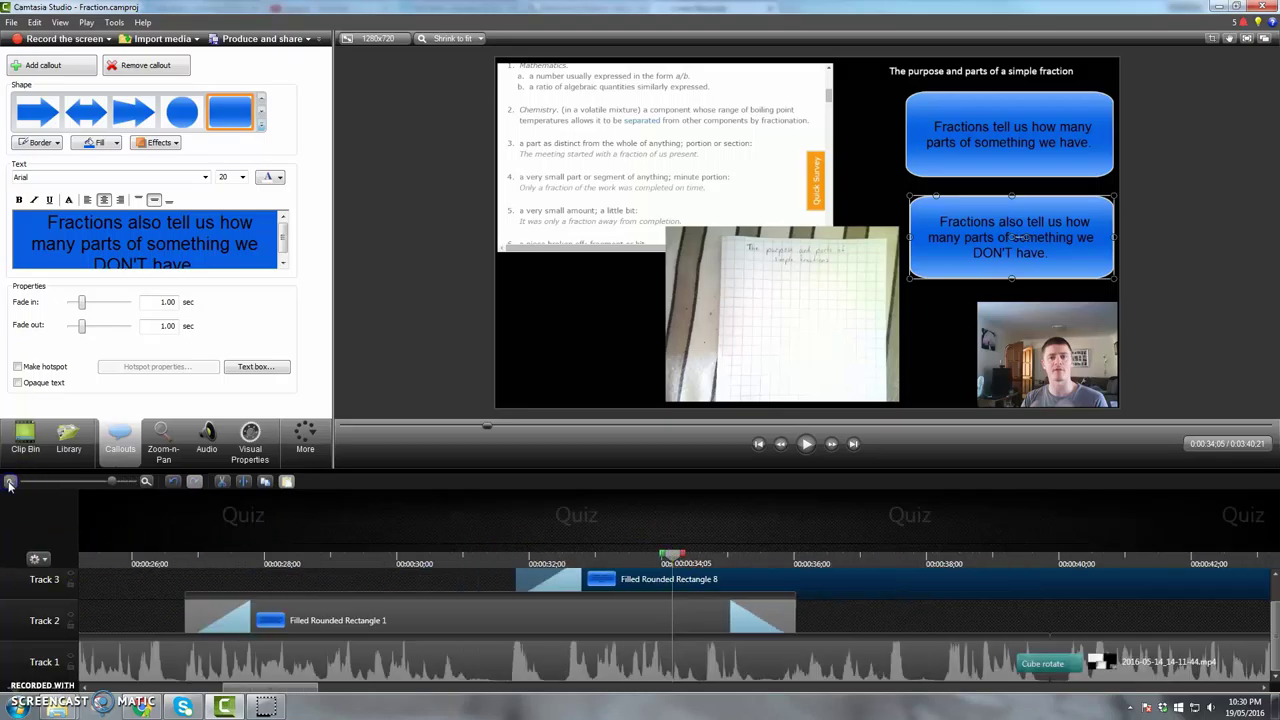
click(9, 482)
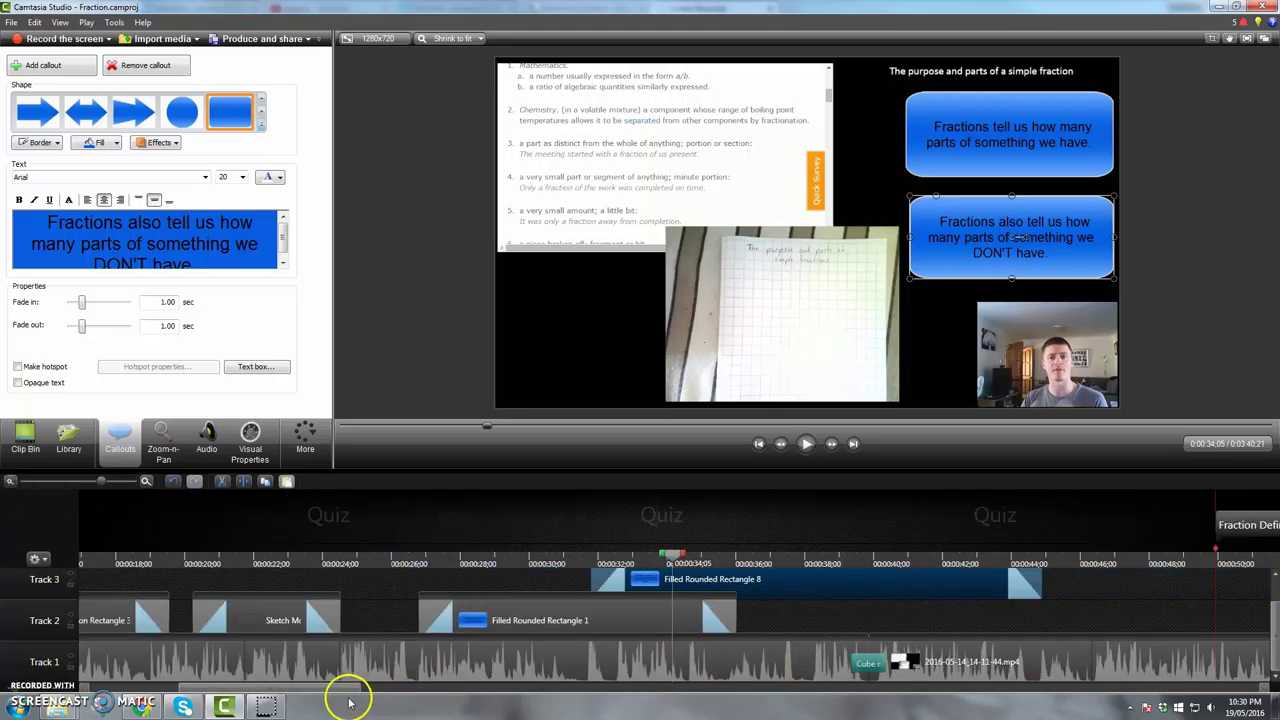
drag(346, 690, 445, 689)
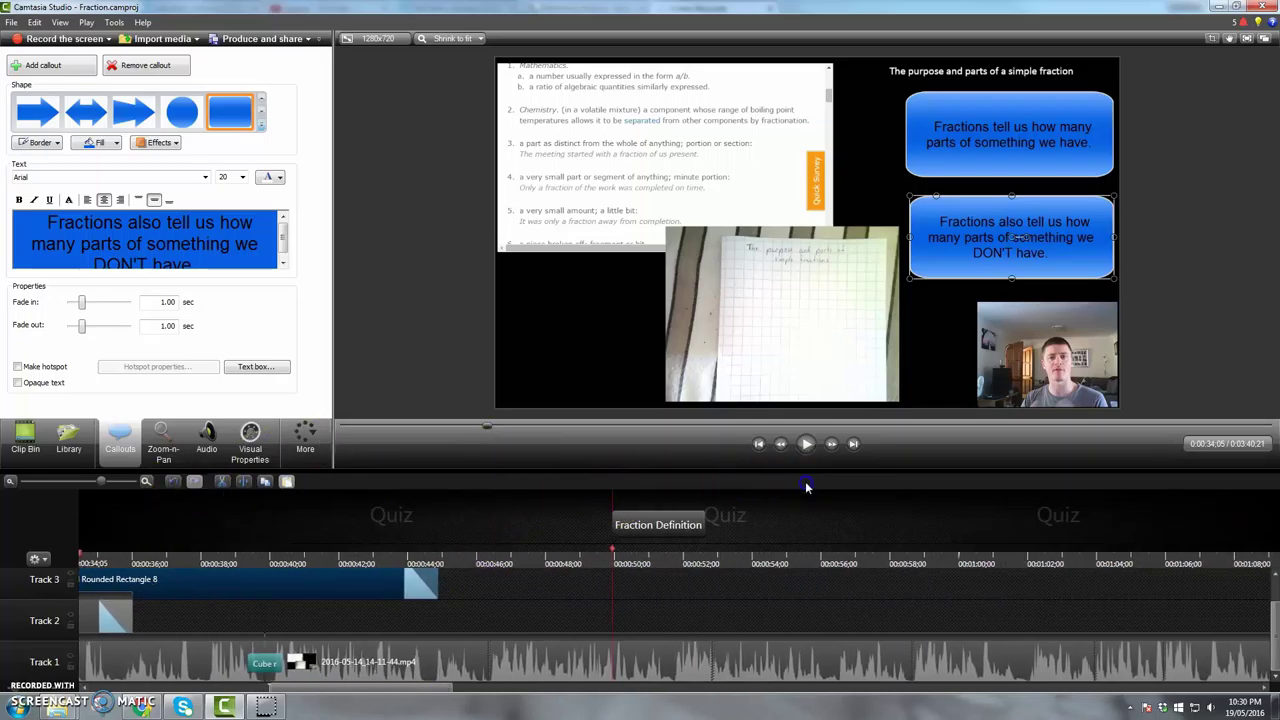
Insert a quiz named 'What is a fraction' at 0:56:20
click(845, 558)
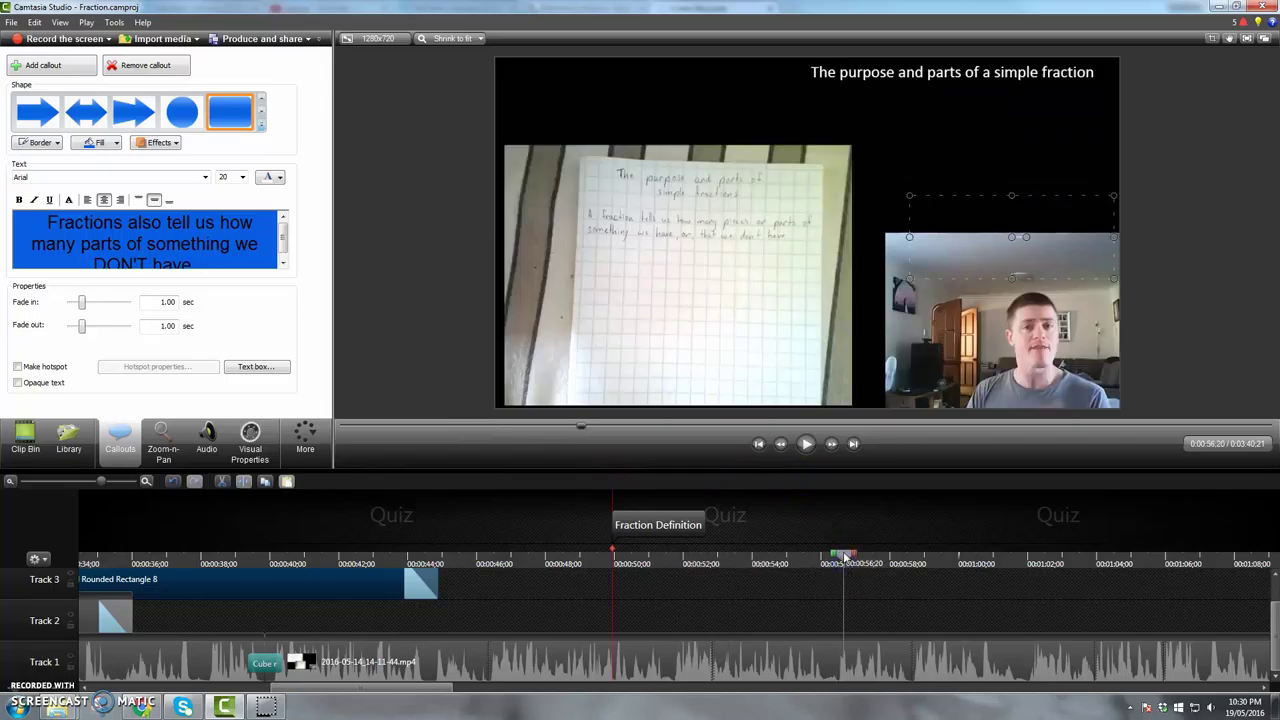
click(300, 432)
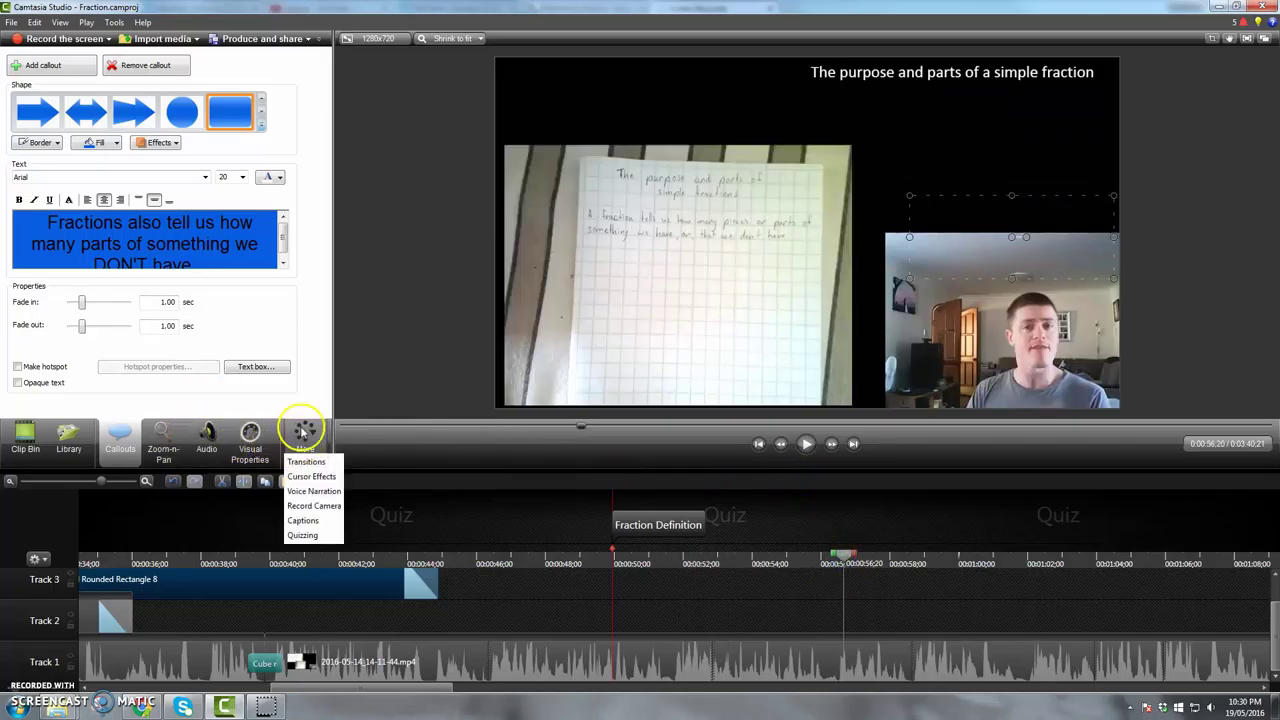
click(318, 535)
click(57, 70)
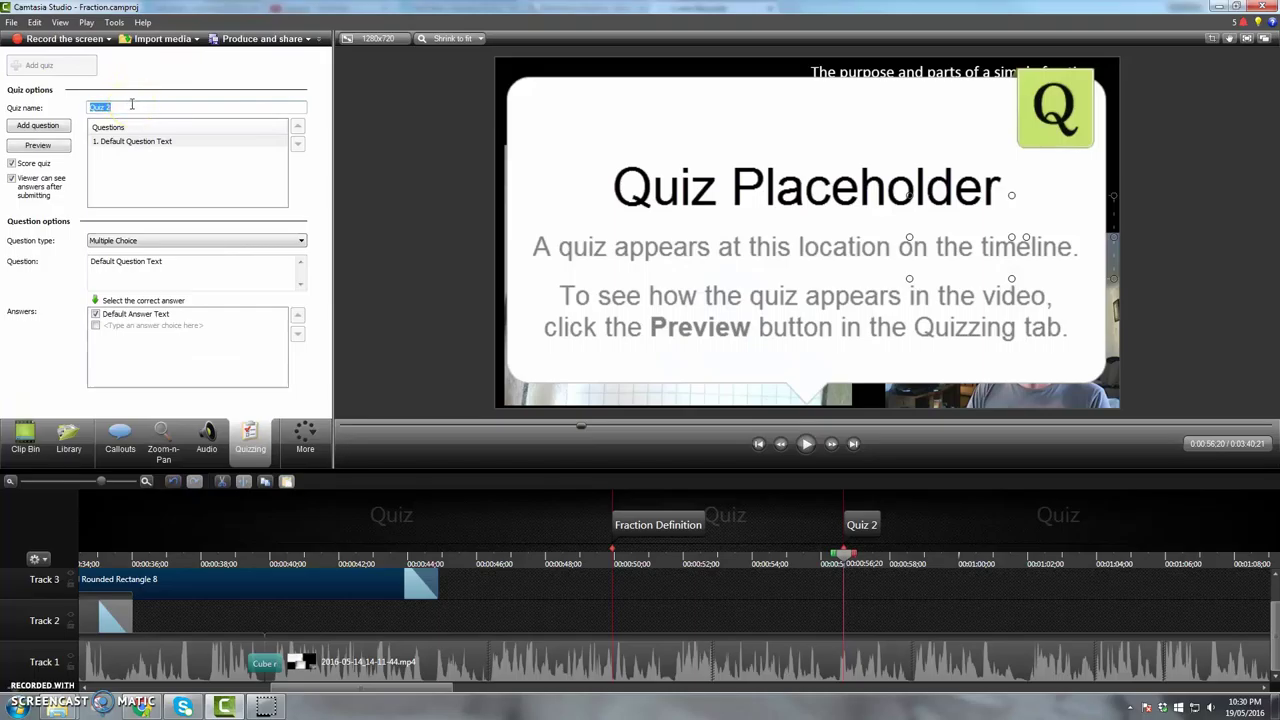
text(What)
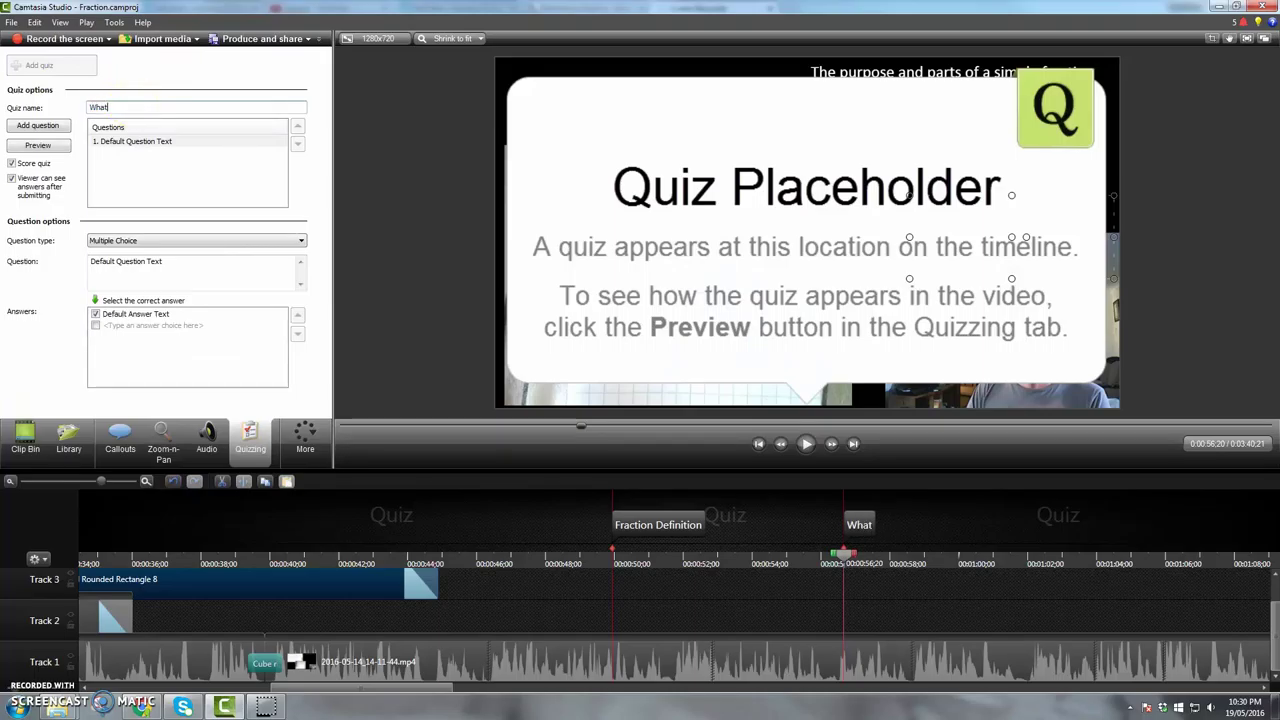
text( is a fraction?)
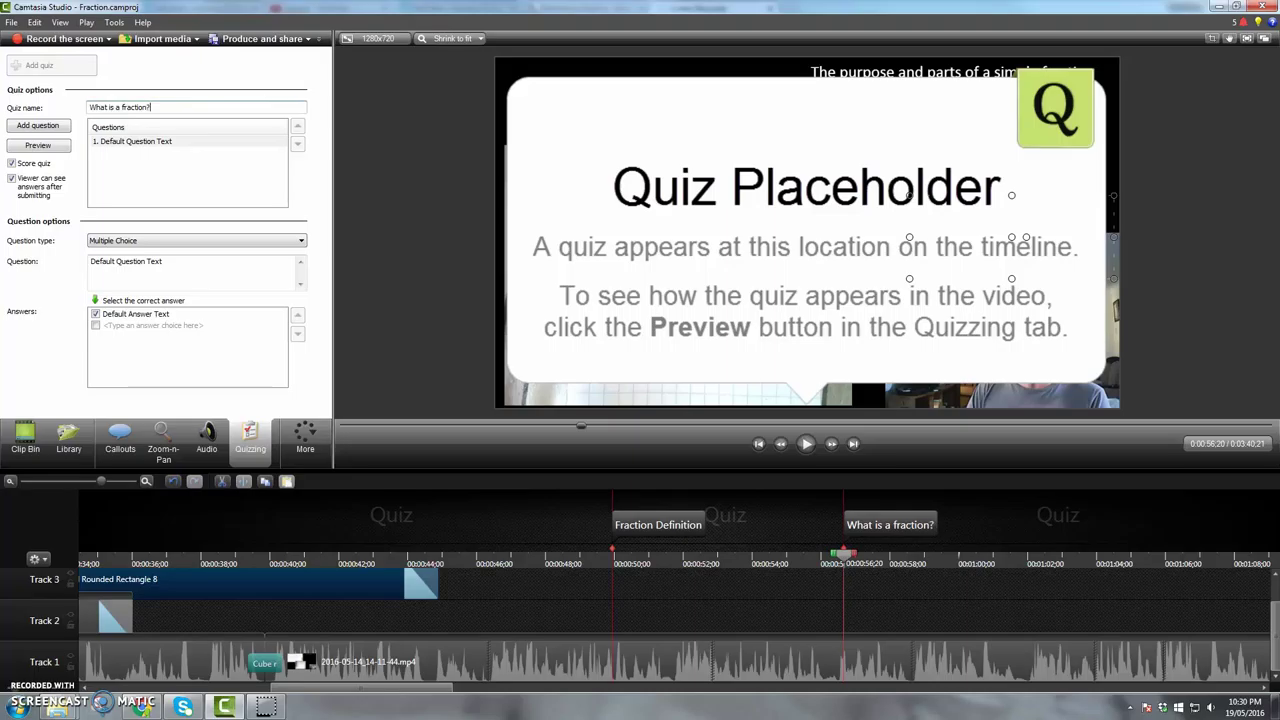
Clear the default question text, start a second answer row, and keep the Multiple Choice type
click(133, 141)
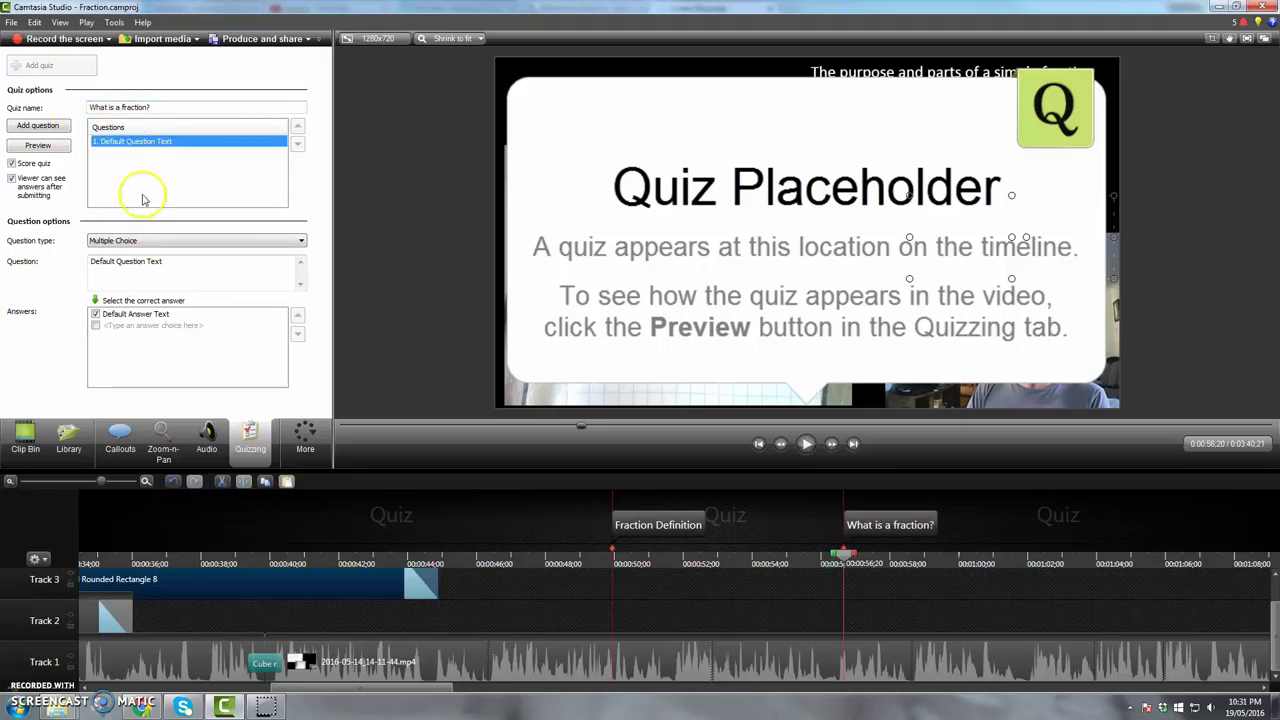
click(130, 141)
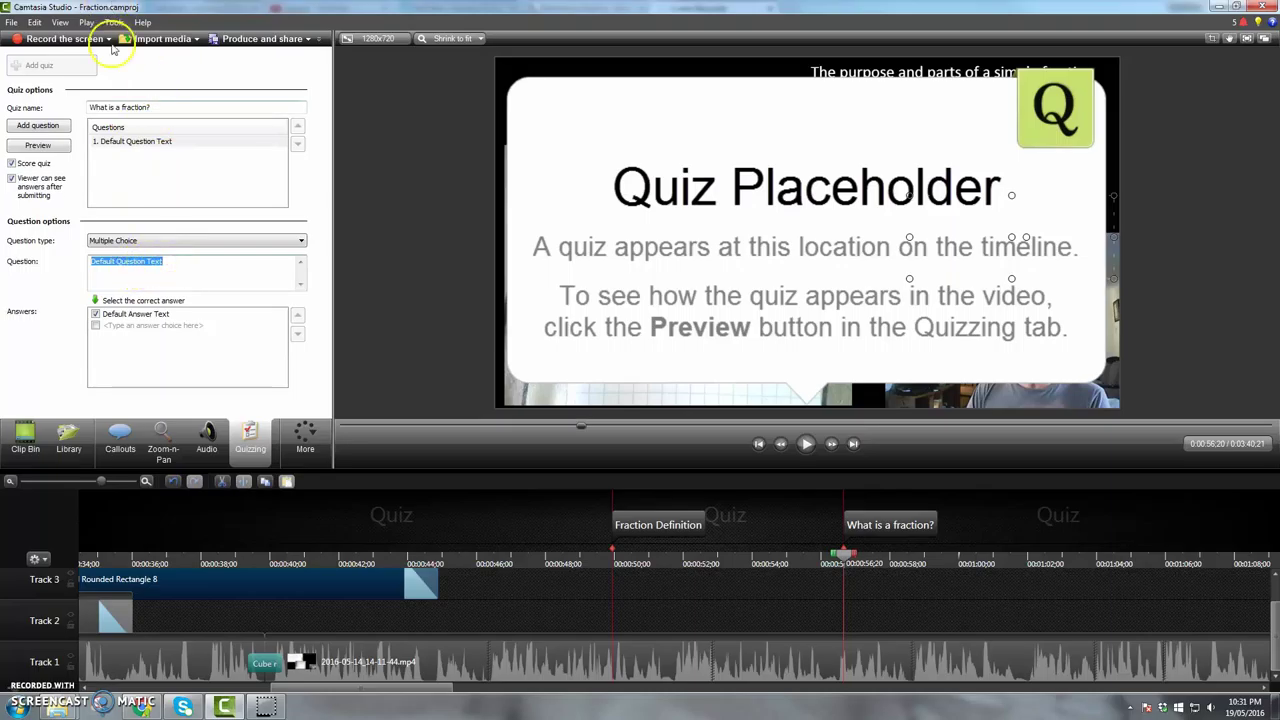
click(811, 433)
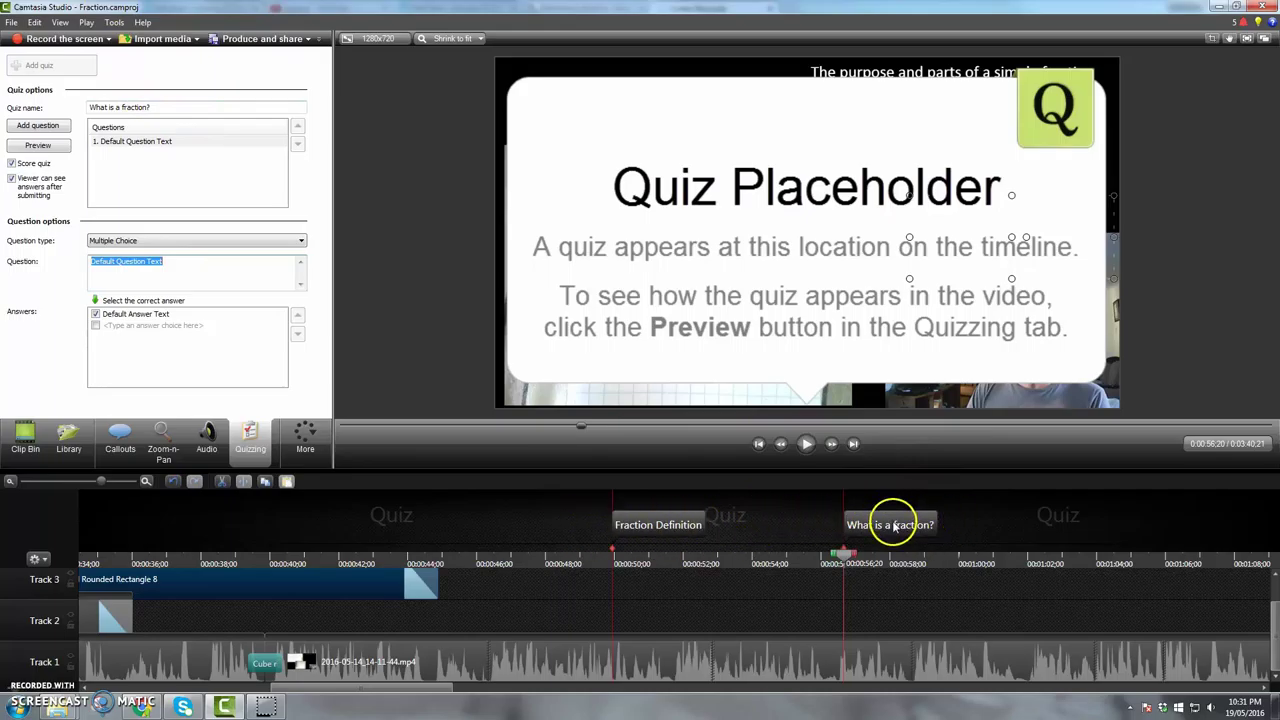
click(199, 275)
key(ctrl+a)
key(BackSpace)
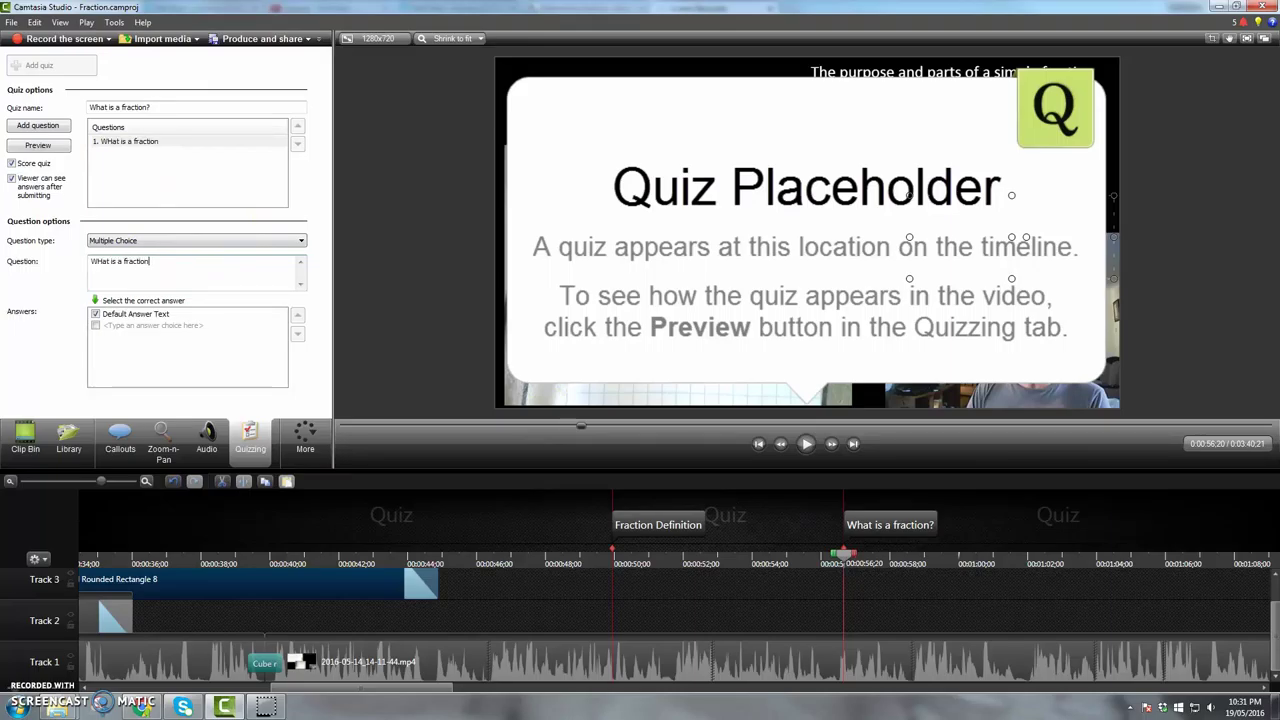
click(96, 328)
click(175, 327)
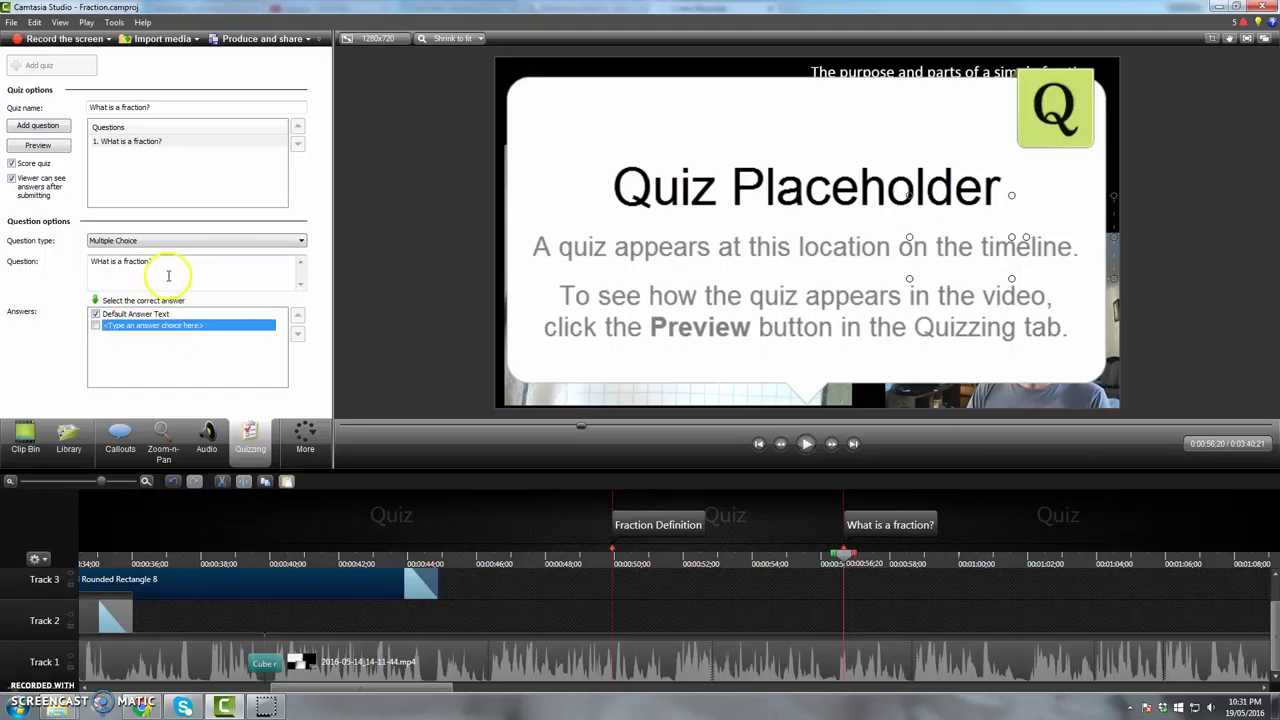
click(170, 241)
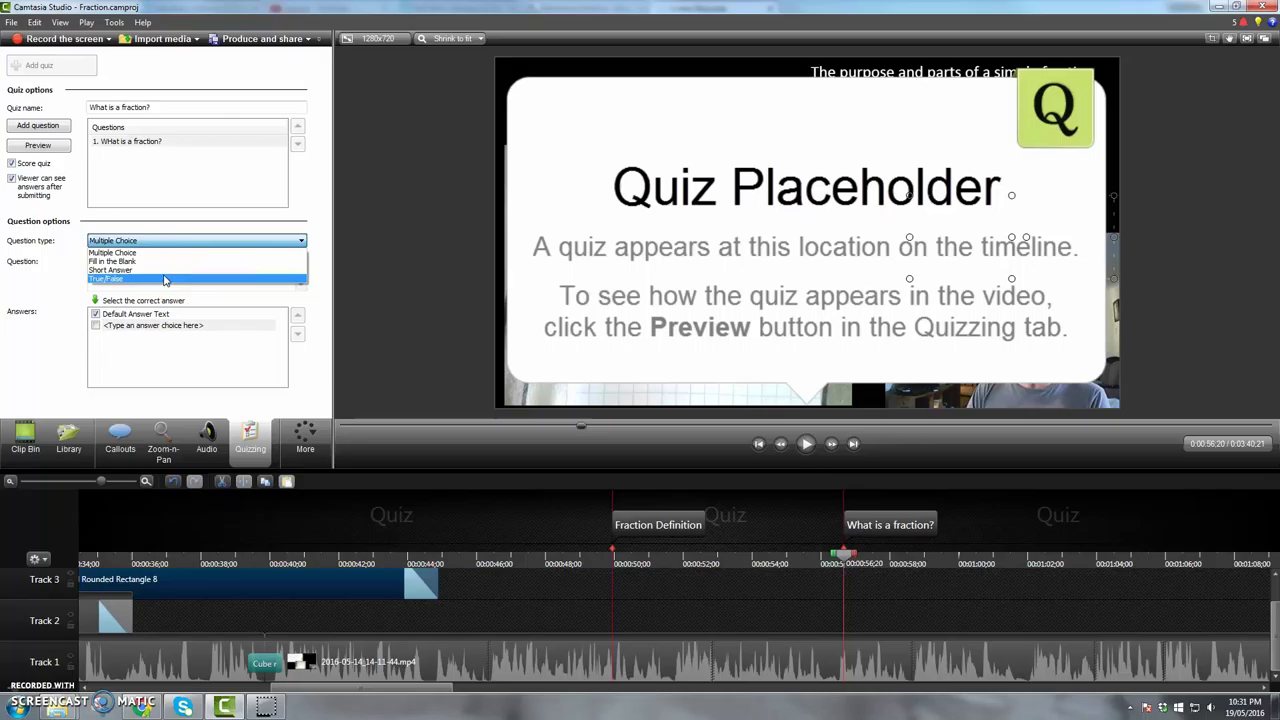
click(818, 482)
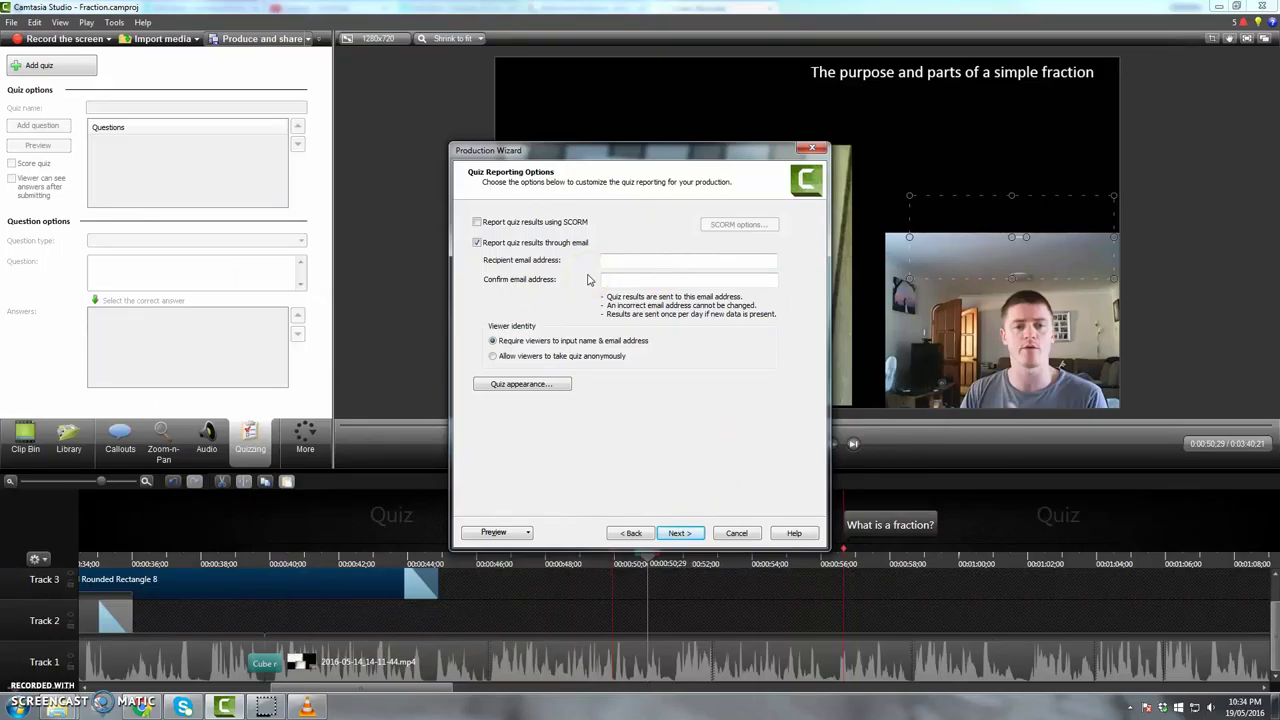
Cancel the Production Wizard at Quiz Reporting Options without producing the video
click(737, 533)
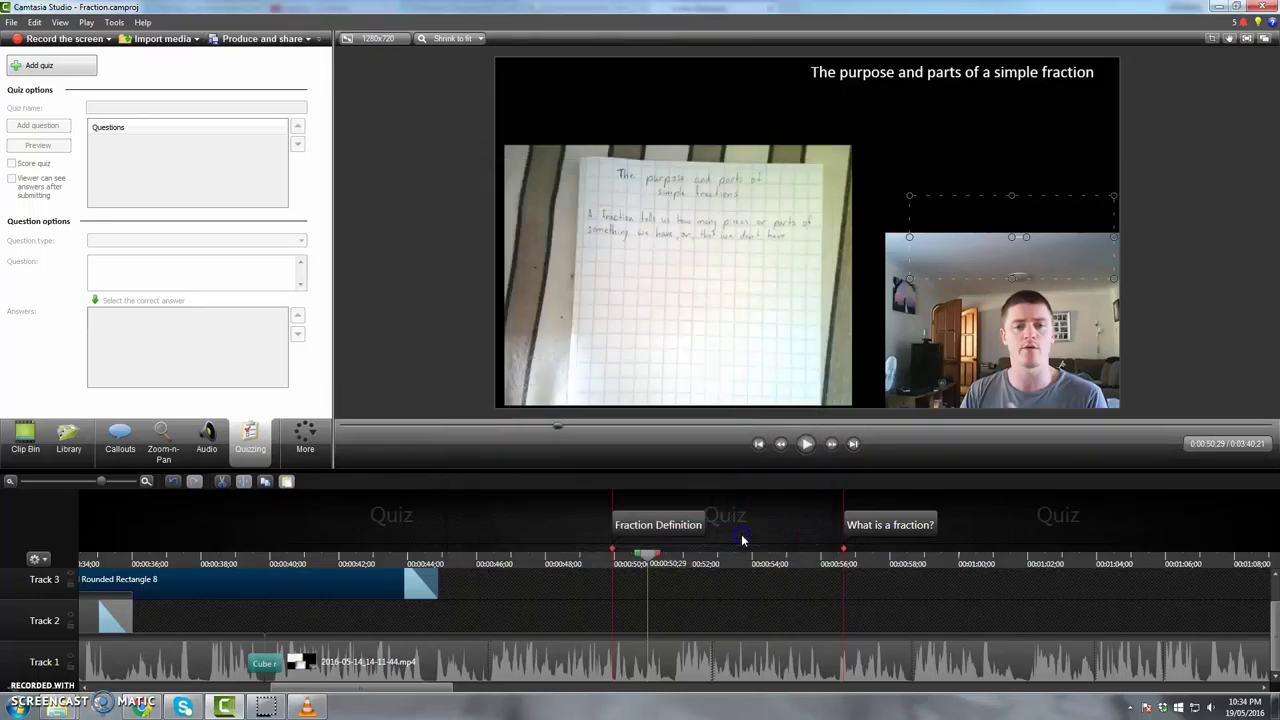
Scroll the timeline a page right to reveal the Denominator marker near 1:36
click(630, 688)
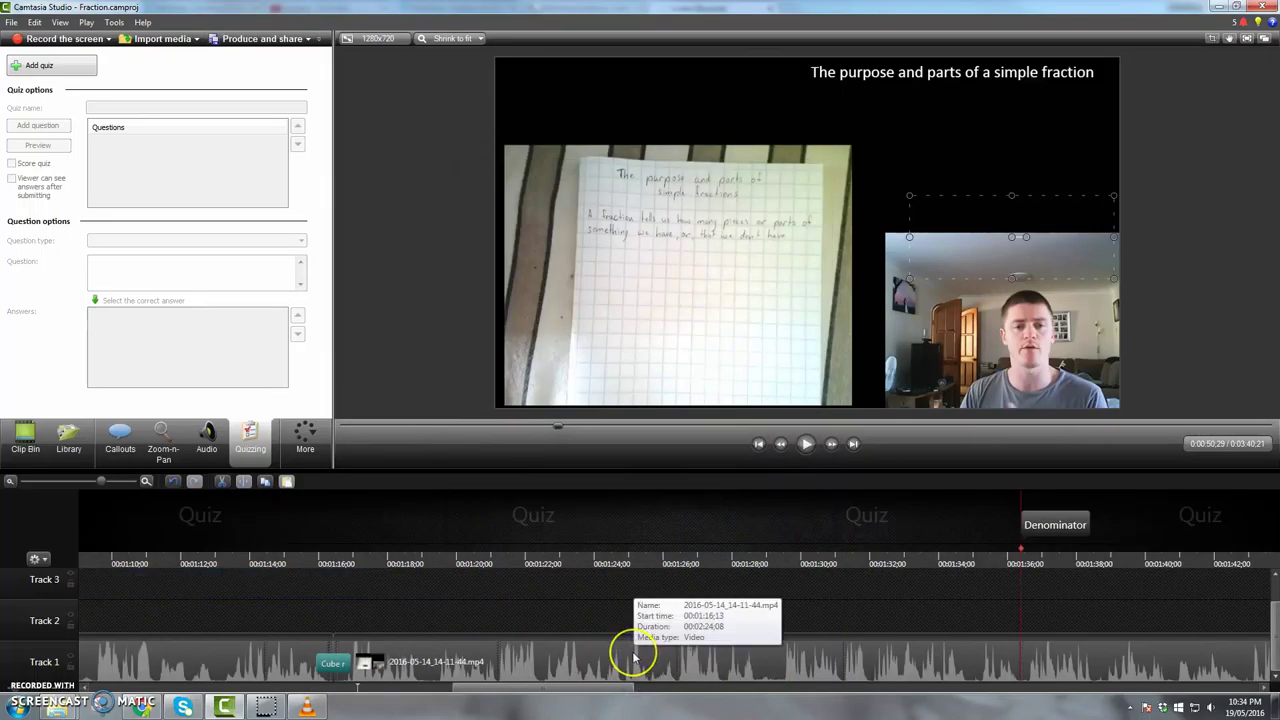